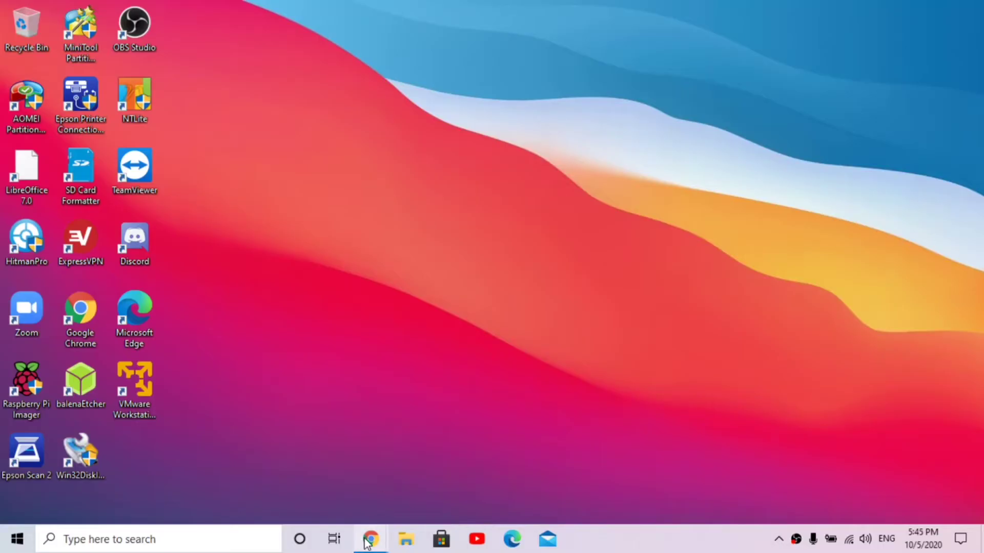
- Bring the Chrome window showing the Windows on Raspberry home page to the front
{"action": "mouse_move", "coordinate": [371, 539]}
{"action": "left_click", "coordinate": [440, 495]}
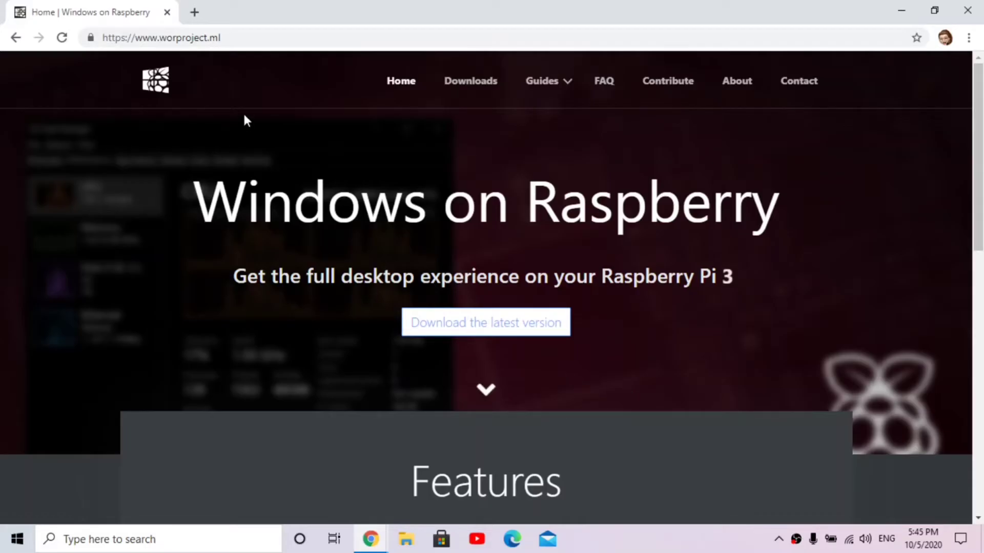
- Download WoR_Release_2.0.0.zip from the Downloads page and save it to the Desktop
{"action": "left_click", "coordinate": [455, 83]}
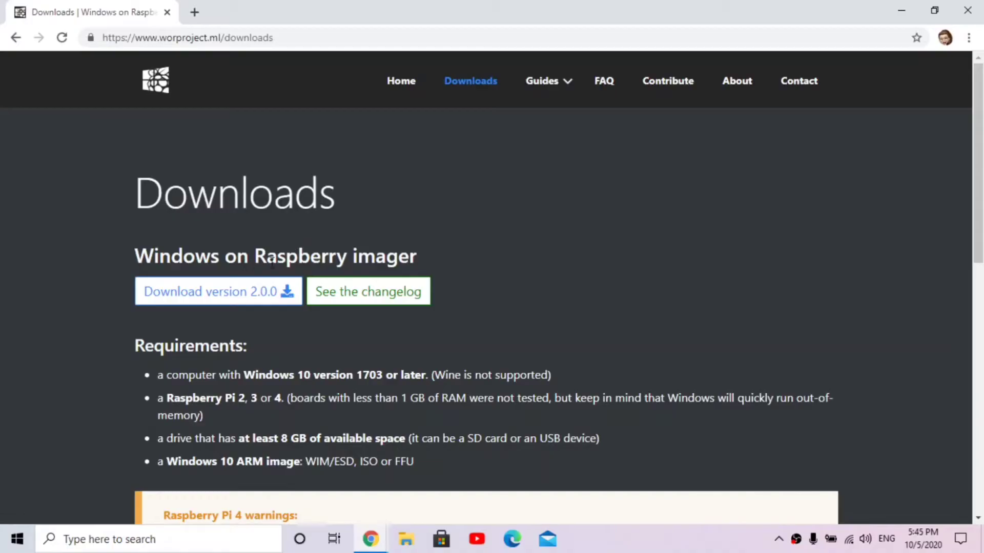
{"action": "left_click", "coordinate": [234, 302]}
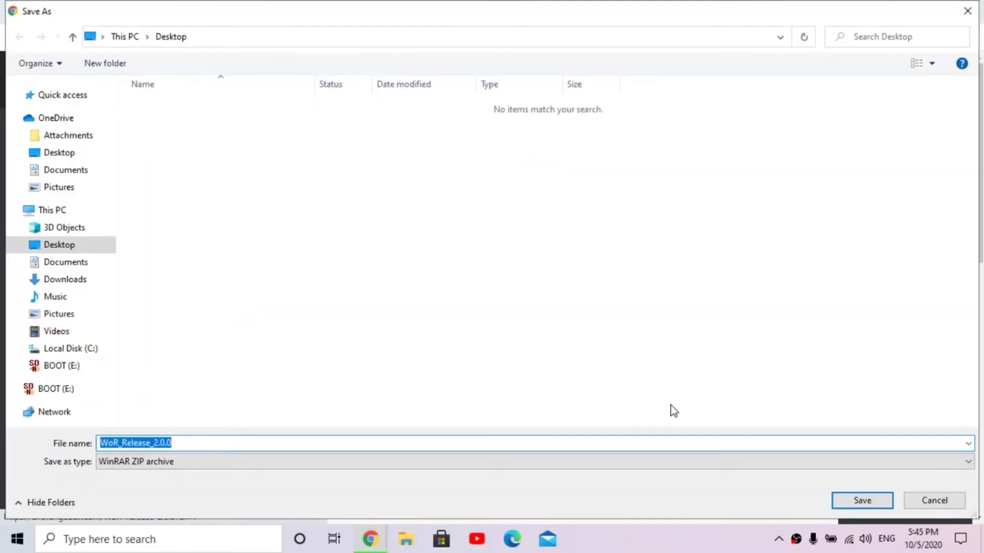
{"action": "left_click", "coordinate": [862, 500]}
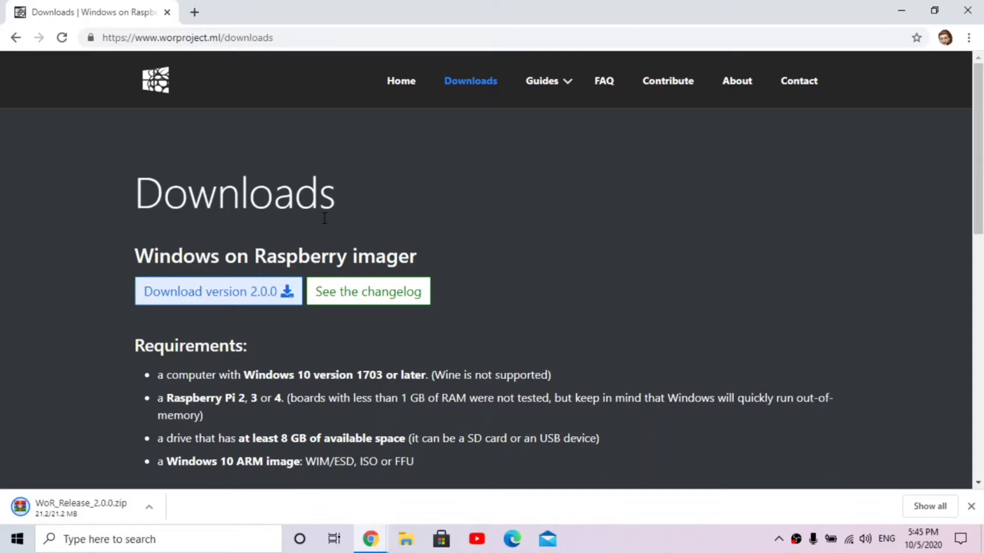
- Open the Windows On Raspberry Discord invite in a new tab and continue in the browser
{"action": "left_click", "coordinate": [192, 12]}
{"action": "type", "text": "https://discord.com/invite/jQCpfVK"}
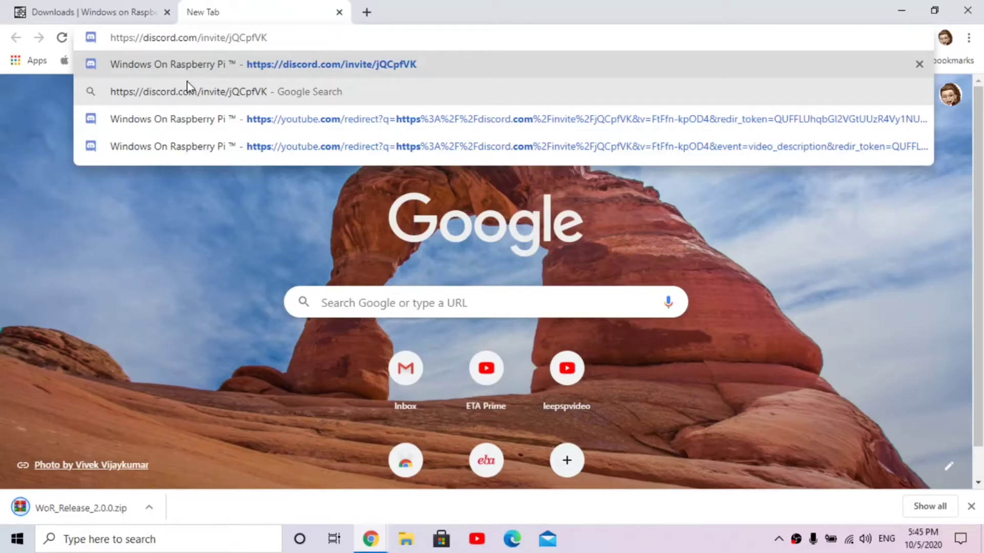
{"action": "key", "text": "Return"}
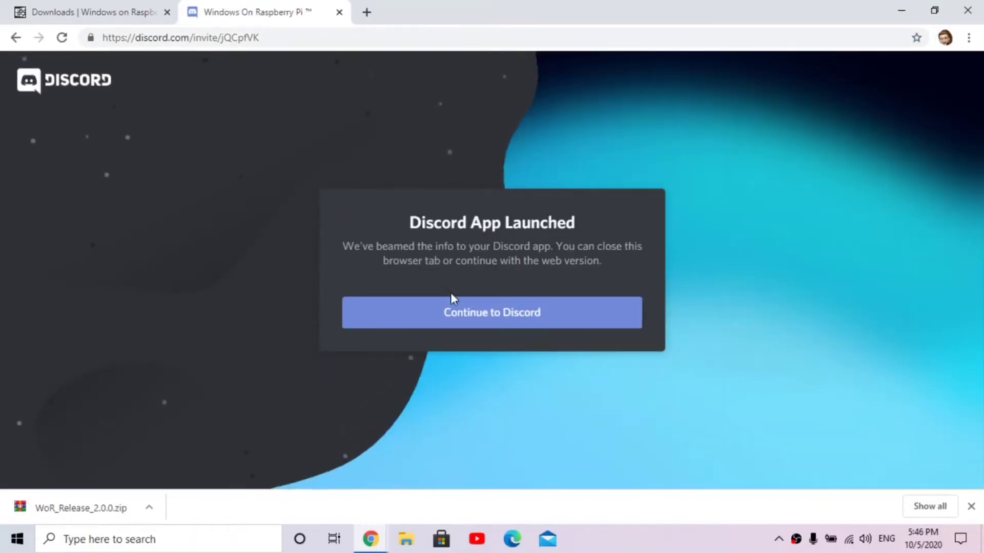
{"action": "left_click", "coordinate": [461, 313]}
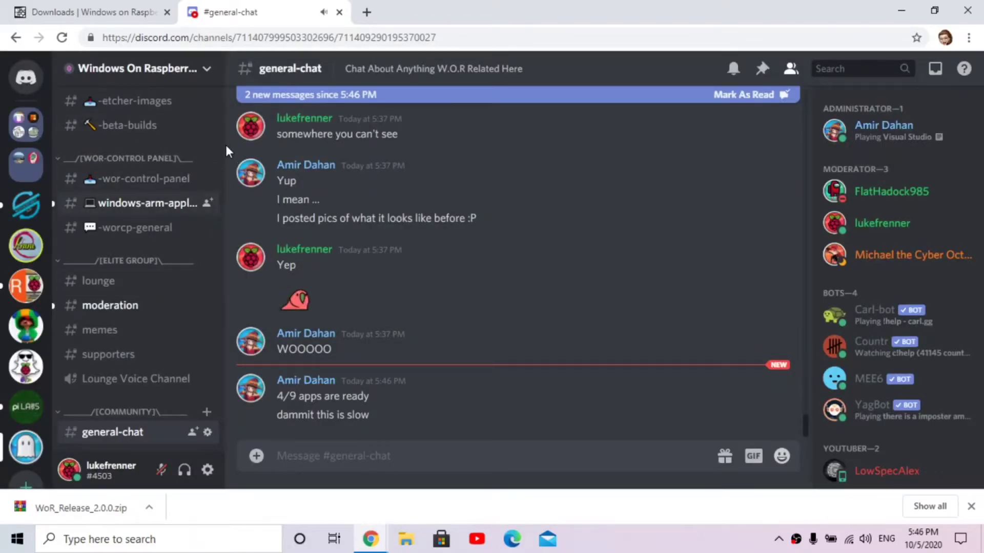
- Check the -activation channel, then bring up options for the 0.2.7 mega link in -wor-tool-images
{"action": "scroll", "coordinate": [222, 173], "scroll_direction": "up", "scroll_amount": 5}
{"action": "left_click", "coordinate": [149, 172]}
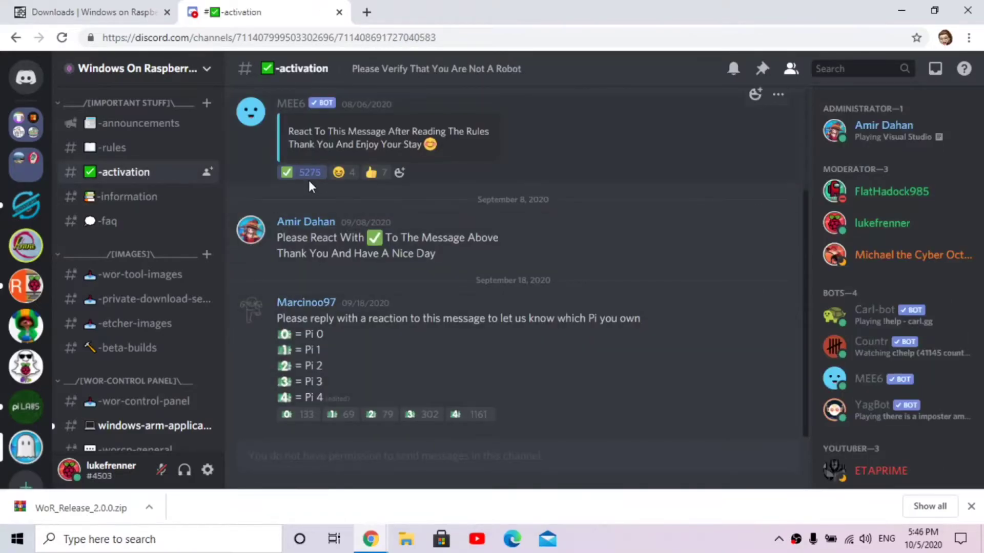
{"action": "mouse_move", "coordinate": [307, 179]}
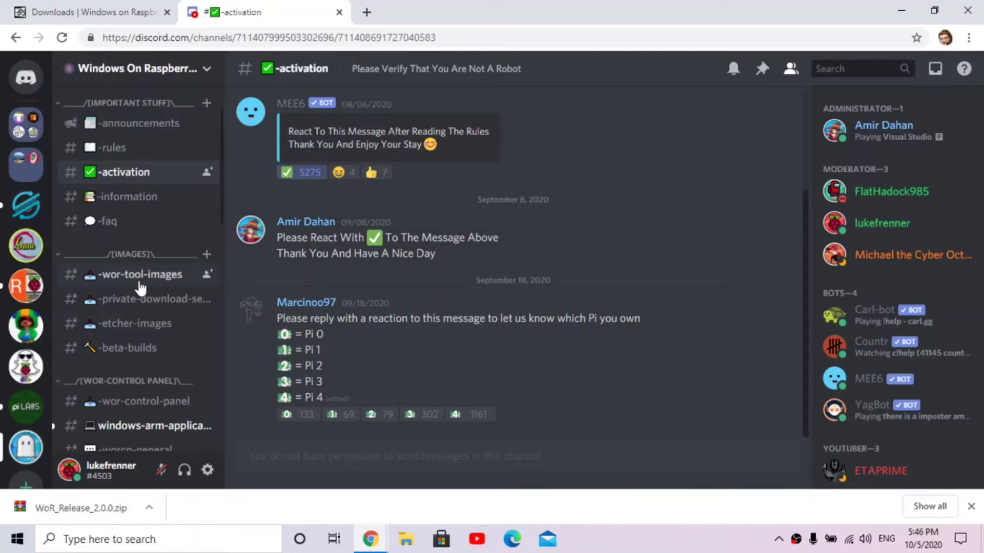
{"action": "left_click", "coordinate": [150, 277]}
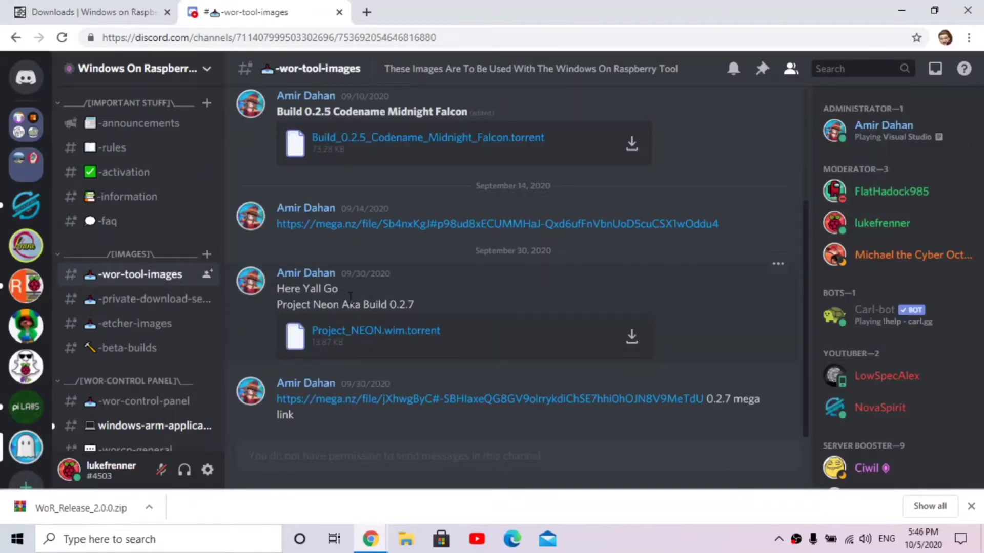
{"action": "right_click", "coordinate": [428, 407]}
{"action": "left_click", "coordinate": [456, 266]}
{"action": "left_click", "coordinate": [460, 7]}
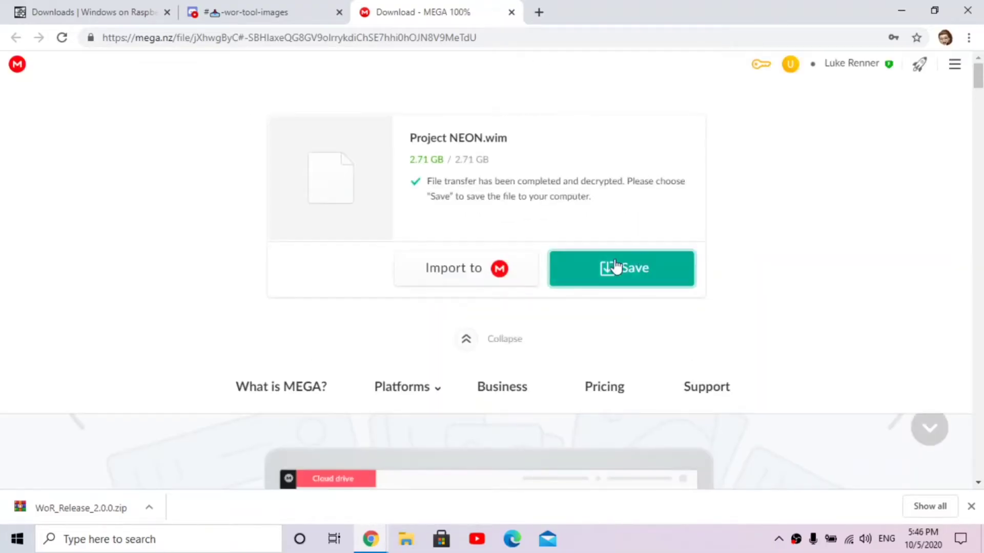
{"action": "left_click", "coordinate": [511, 12]}
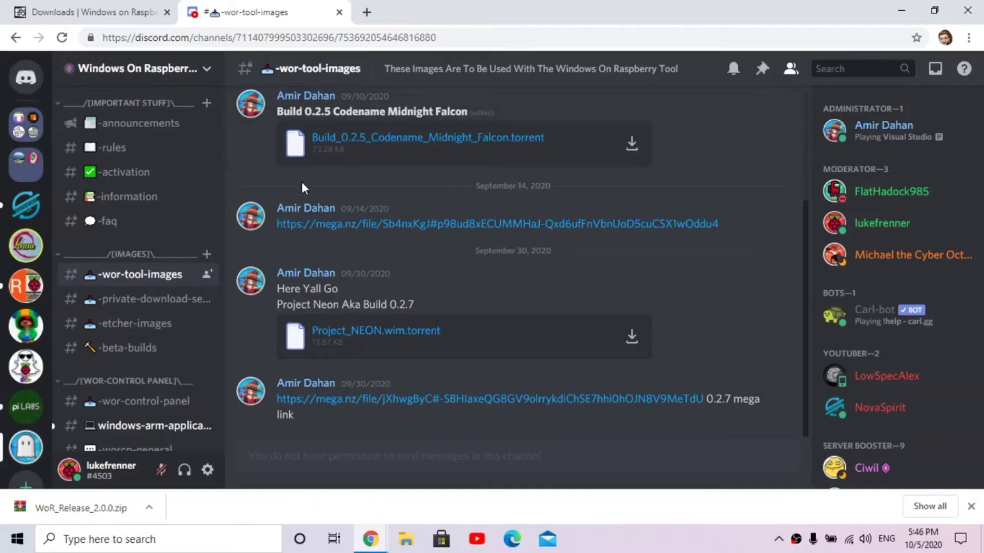
- Show the pinned messages of the general-chat channel
{"action": "scroll", "coordinate": [222, 205], "scroll_direction": "down", "scroll_amount": 4}
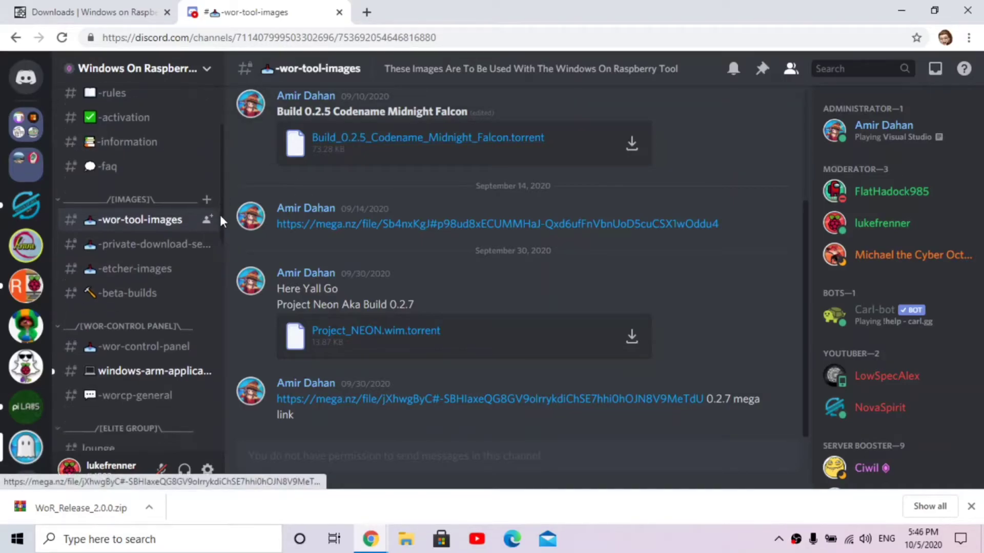
{"action": "scroll", "coordinate": [222, 277], "scroll_direction": "down", "scroll_amount": 2}
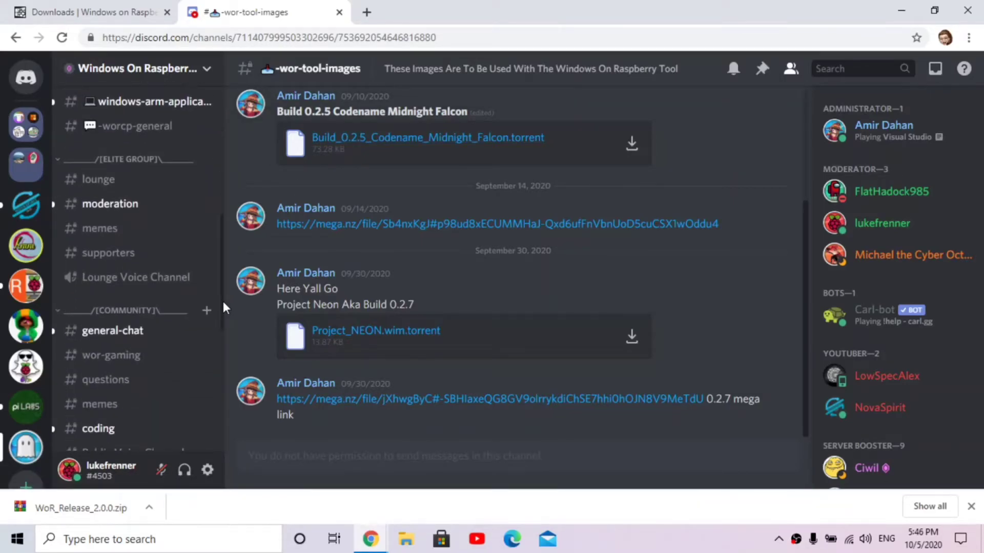
{"action": "left_click", "coordinate": [150, 336]}
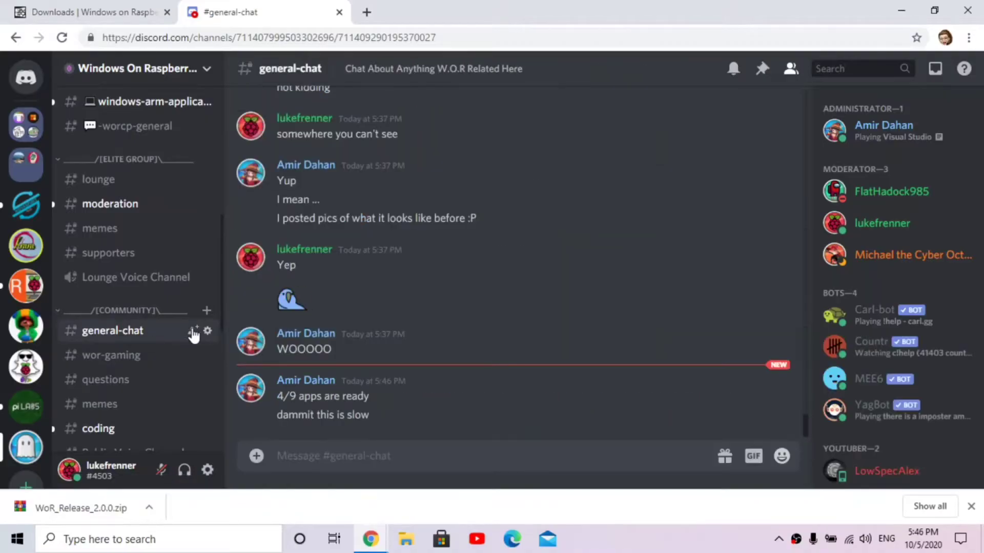
{"action": "left_click", "coordinate": [762, 72]}
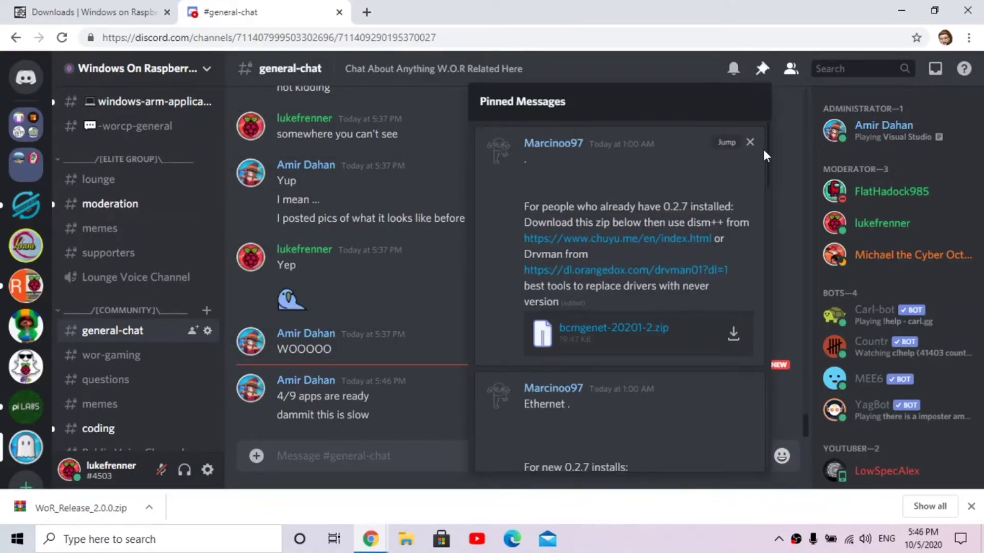
{"action": "scroll", "coordinate": [766, 154], "scroll_direction": "down", "scroll_amount": 1}
{"action": "scroll", "coordinate": [767, 164], "scroll_direction": "down", "scroll_amount": 3}
{"action": "left_click_drag", "start_coordinate": [551, 208], "coordinate": [590, 238]}
{"action": "left_click", "coordinate": [592, 234]}
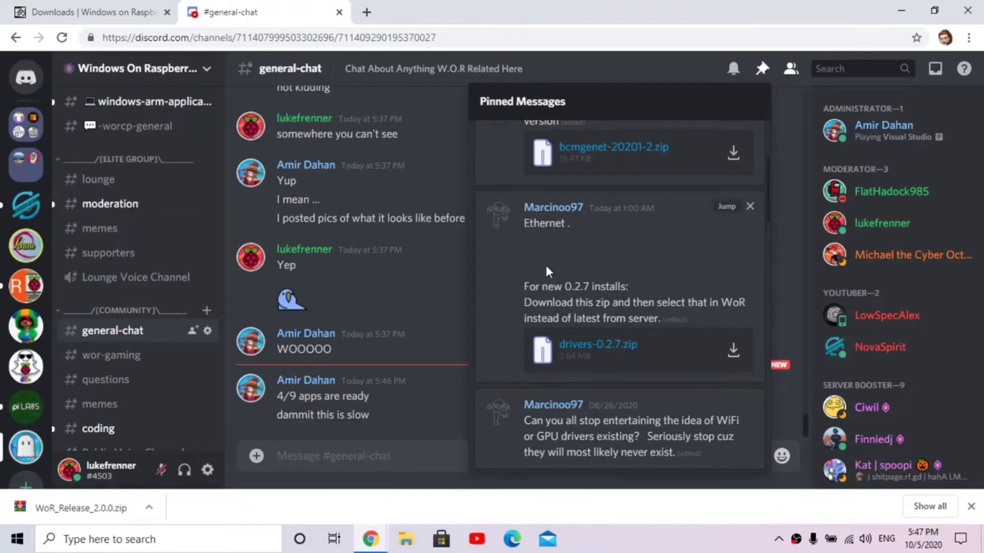
- Save drivers-0.2.7.zip to the Desktop, keep it despite the warning, and close the browser
{"action": "left_click", "coordinate": [732, 350]}
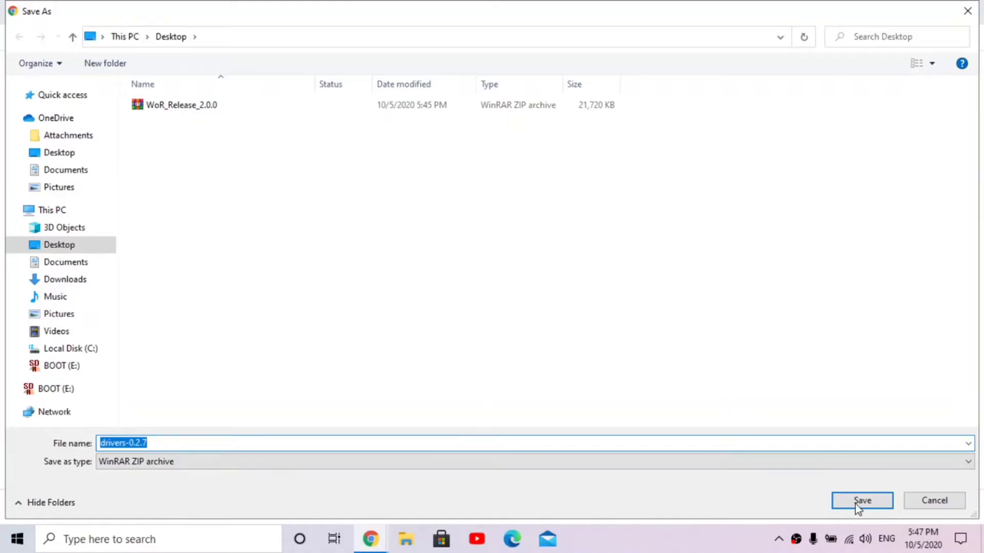
{"action": "left_click", "coordinate": [861, 502]}
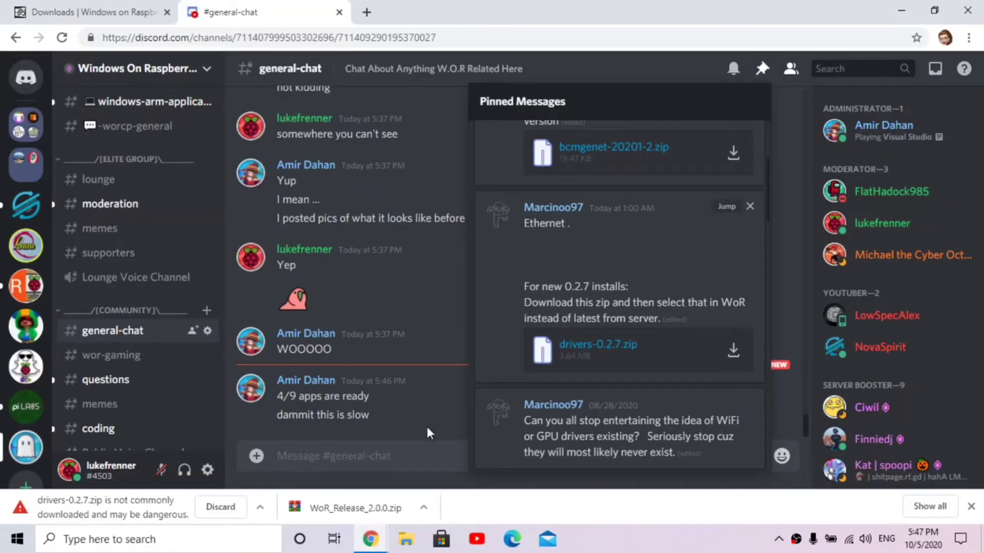
{"action": "left_click", "coordinate": [259, 507]}
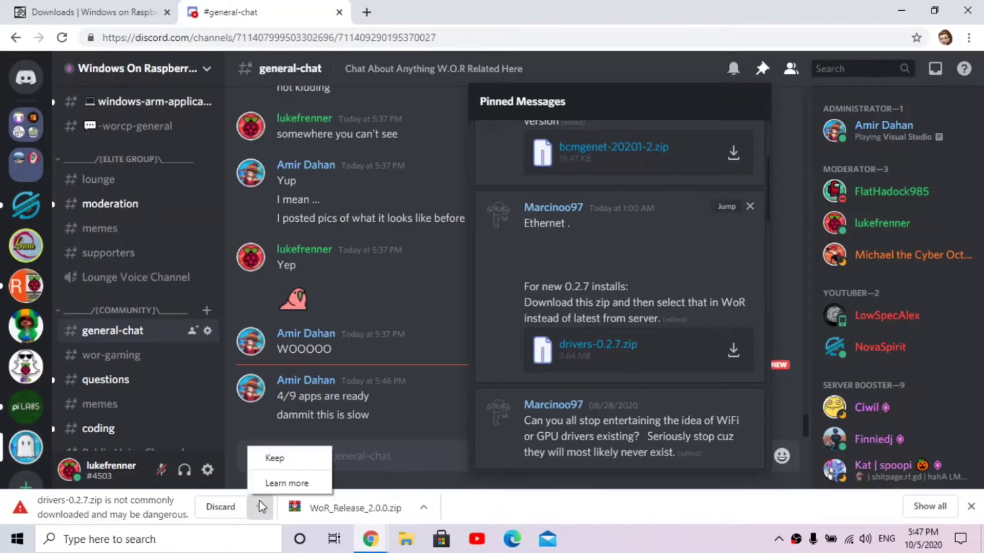
{"action": "left_click", "coordinate": [272, 459]}
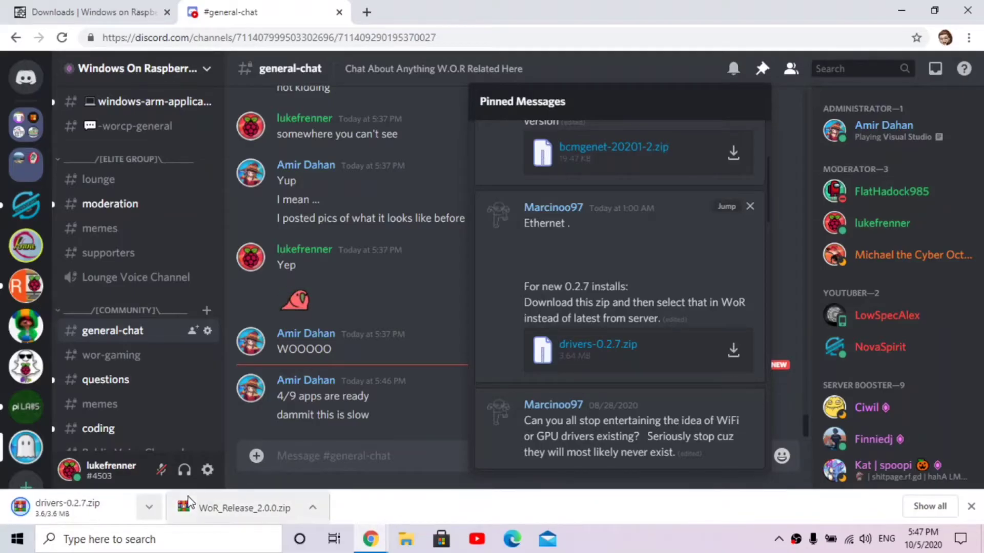
{"action": "left_click", "coordinate": [339, 13]}
{"action": "left_click", "coordinate": [892, 11]}
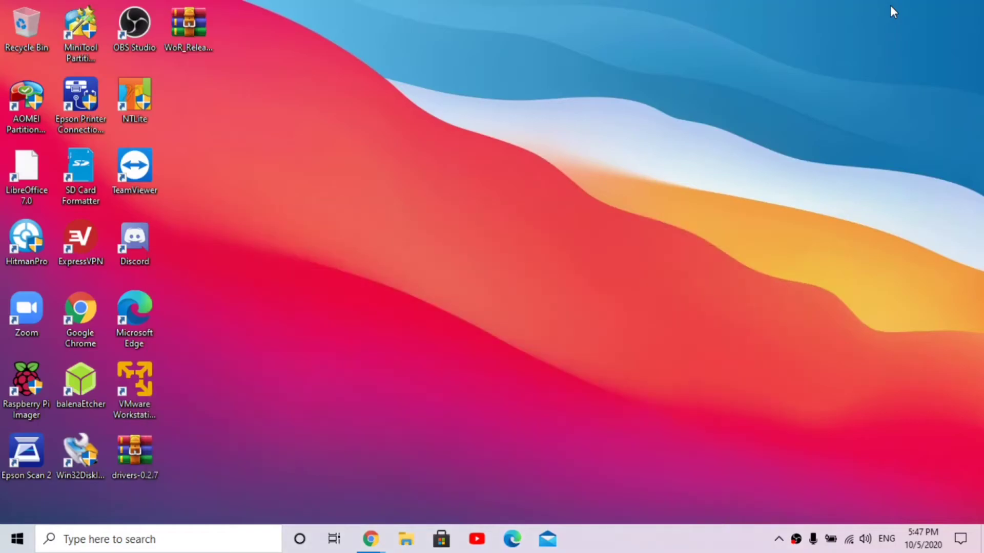
- Create a new folder named WoR on the Desktop
{"action": "right_click", "coordinate": [270, 194]}
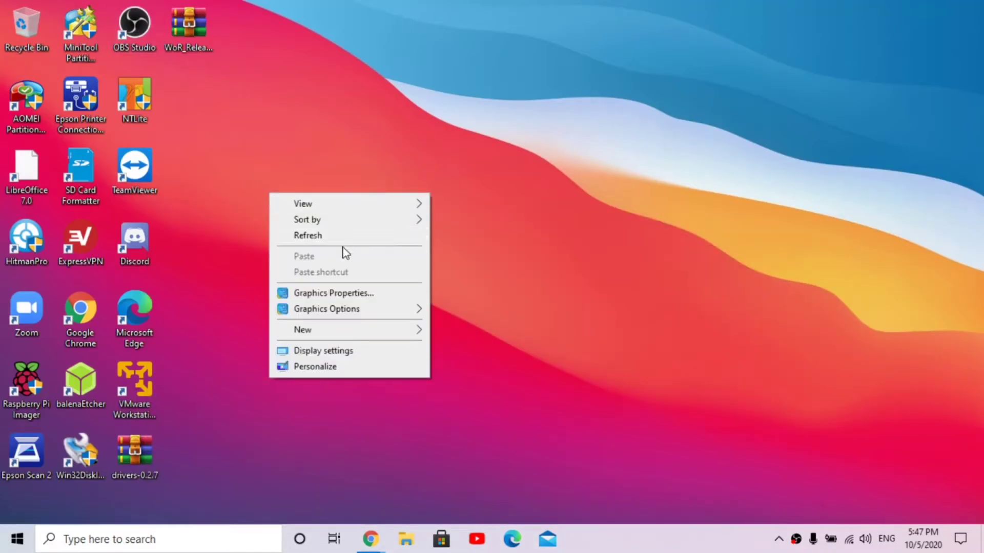
{"action": "mouse_move", "coordinate": [392, 332]}
{"action": "left_click", "coordinate": [445, 332]}
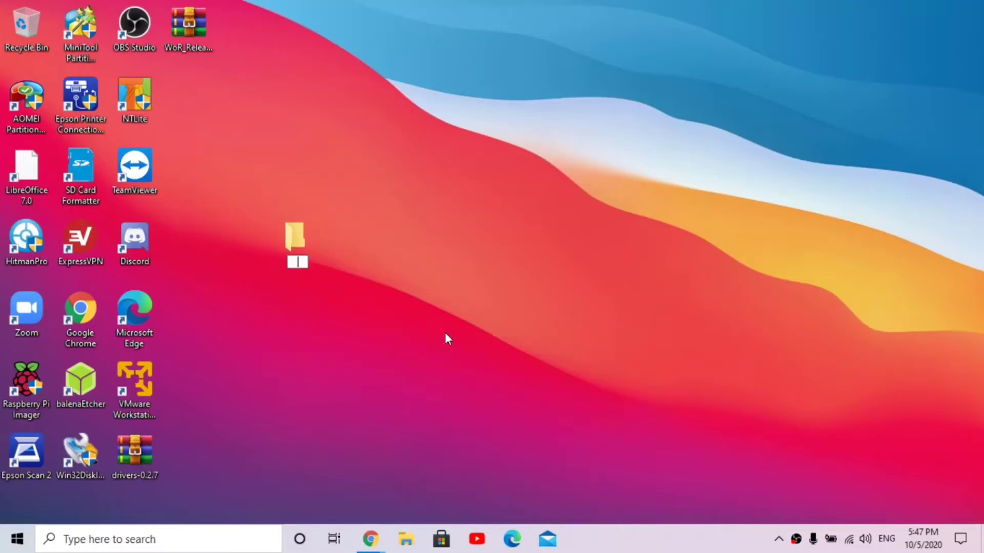
{"action": "type", "text": "WoR"}
{"action": "key", "text": "Return"}
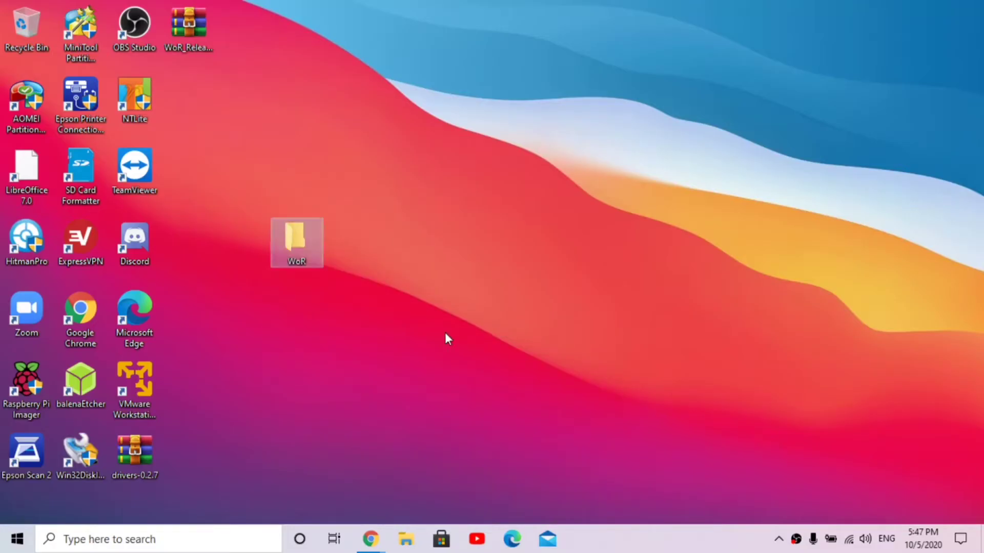
- Open the WoR_Release archive in WinRAR and dismiss the evaluation reminder
{"action": "left_click", "coordinate": [204, 38]}
{"action": "right_click", "coordinate": [204, 38]}
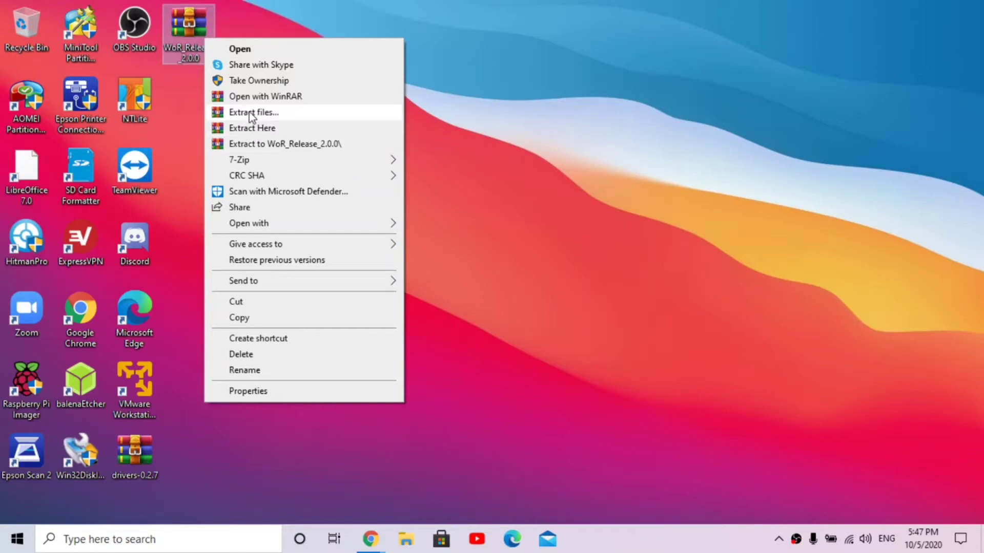
{"action": "left_click", "coordinate": [178, 26]}
{"action": "double_click", "coordinate": [178, 26]}
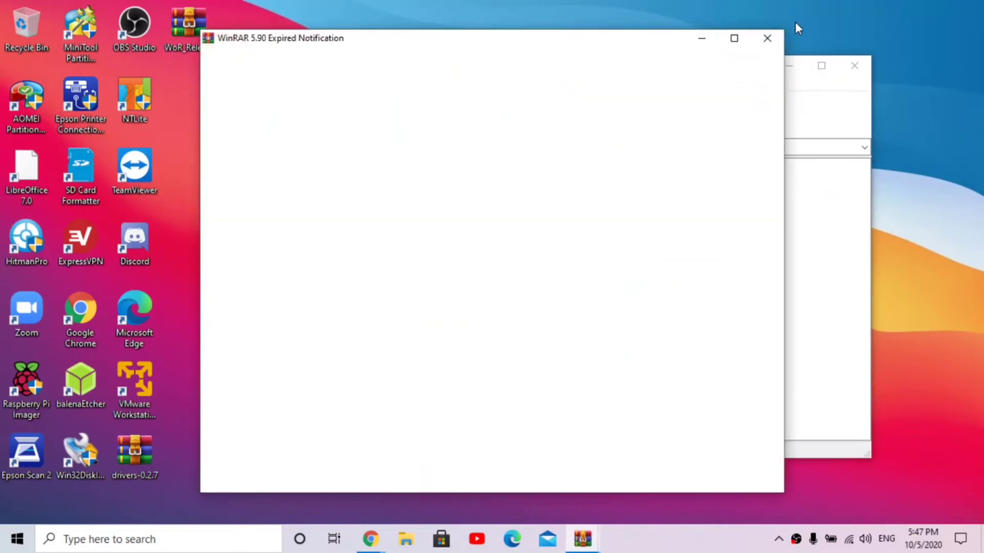
{"action": "left_click", "coordinate": [767, 37]}
- Extract all archive files into Desktop\WoR, close WinRAR, and open the WoR folder
{"action": "key", "text": "ctrl+a"}
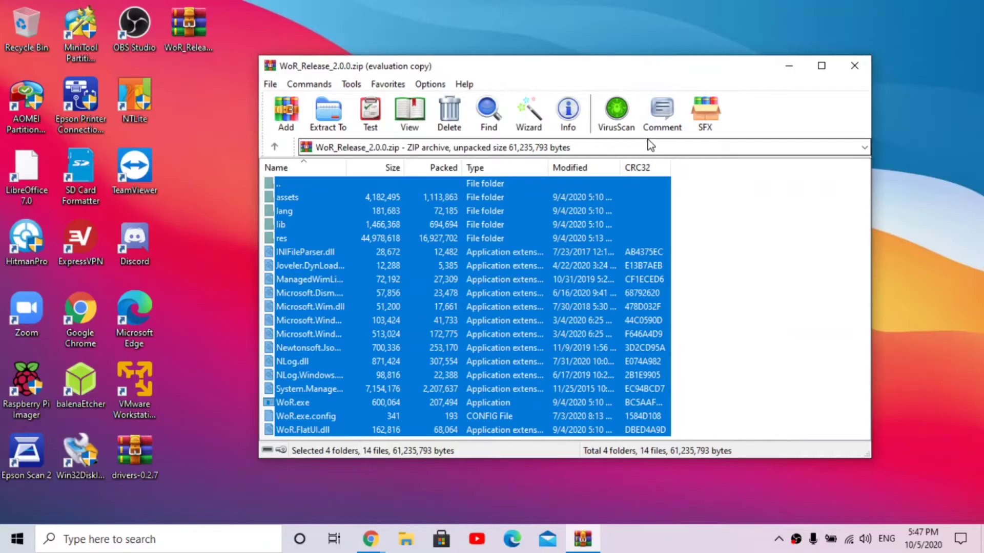
{"action": "left_click", "coordinate": [327, 112]}
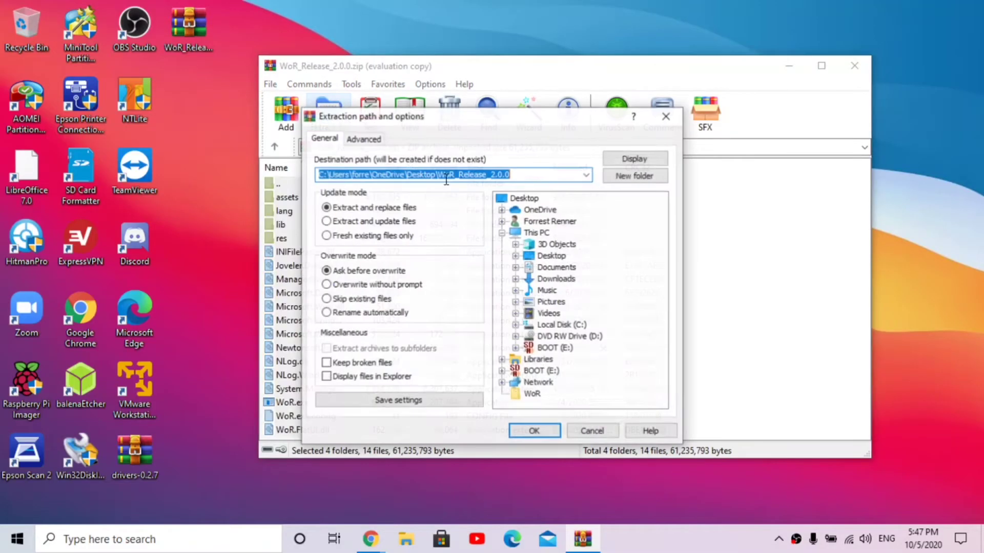
{"action": "left_click", "coordinate": [516, 256]}
{"action": "left_click", "coordinate": [542, 271]}
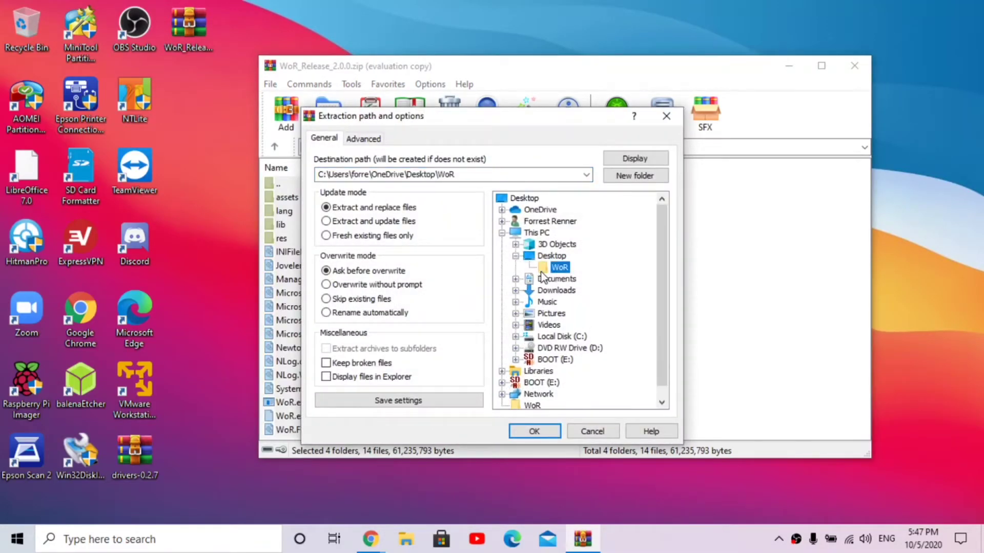
{"action": "key", "text": "Return"}
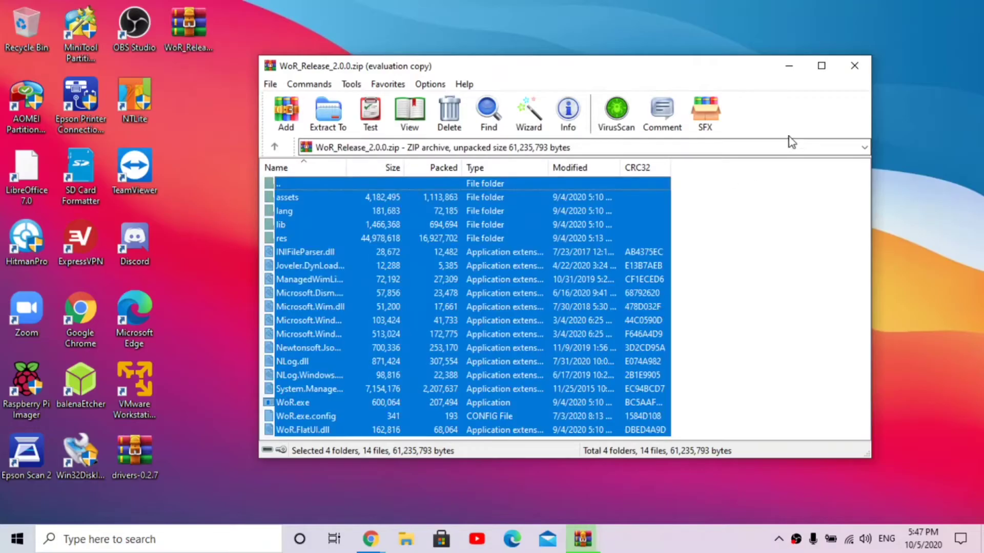
{"action": "left_click", "coordinate": [854, 65]}
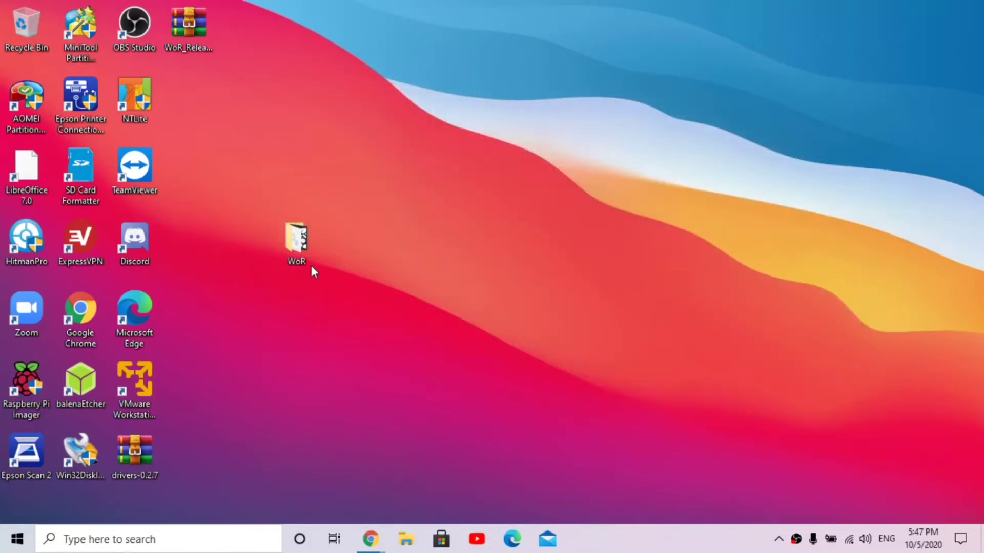
{"action": "double_click", "coordinate": [302, 256]}
- Launch WoR.exe and choose the 29 GB SDHC card as the target drive
{"action": "double_click", "coordinate": [230, 355]}
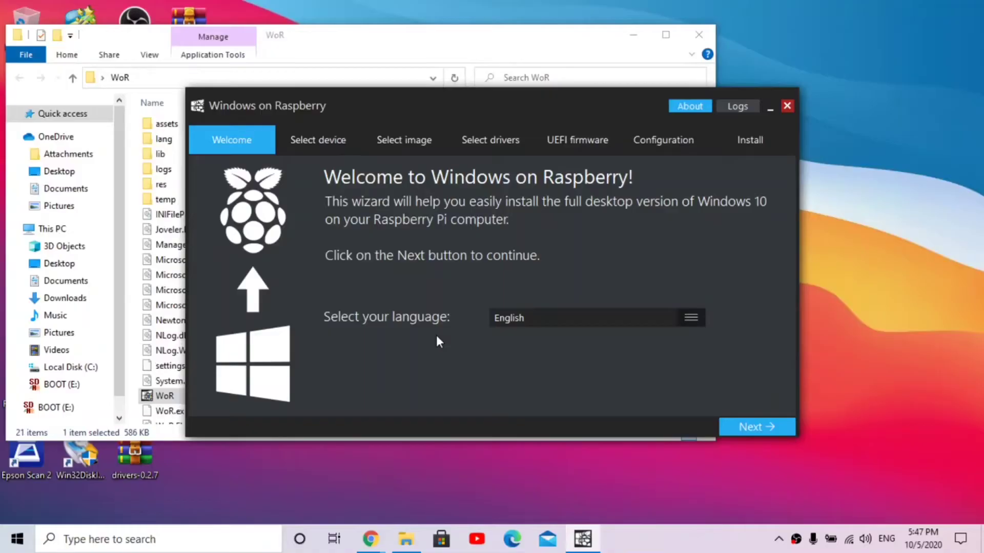
{"action": "left_click", "coordinate": [777, 427]}
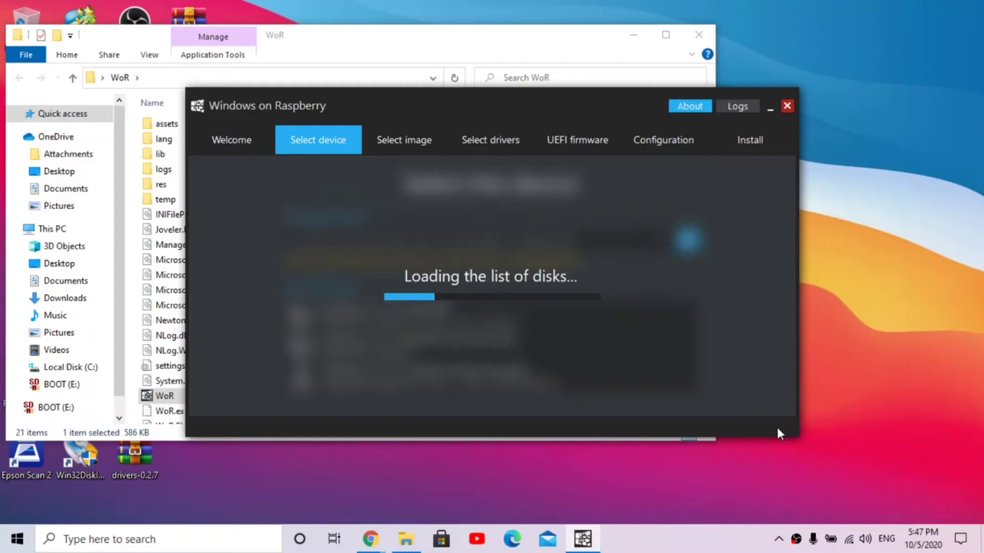
{"action": "left_click", "coordinate": [665, 248]}
{"action": "left_click", "coordinate": [618, 258]}
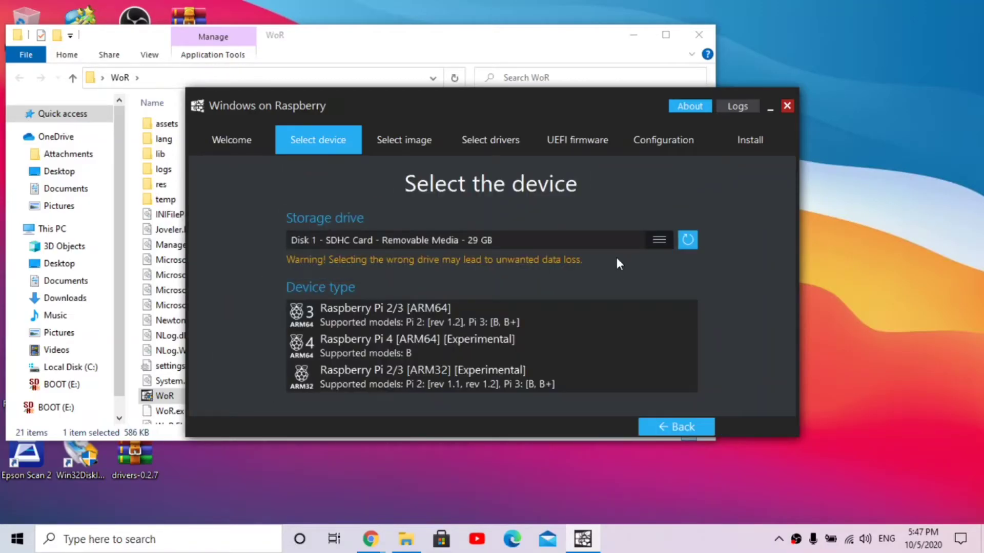
- Select Raspberry Pi 4 as the device, accept the bootloader warning, and proceed to image selection
{"action": "left_click", "coordinate": [439, 348]}
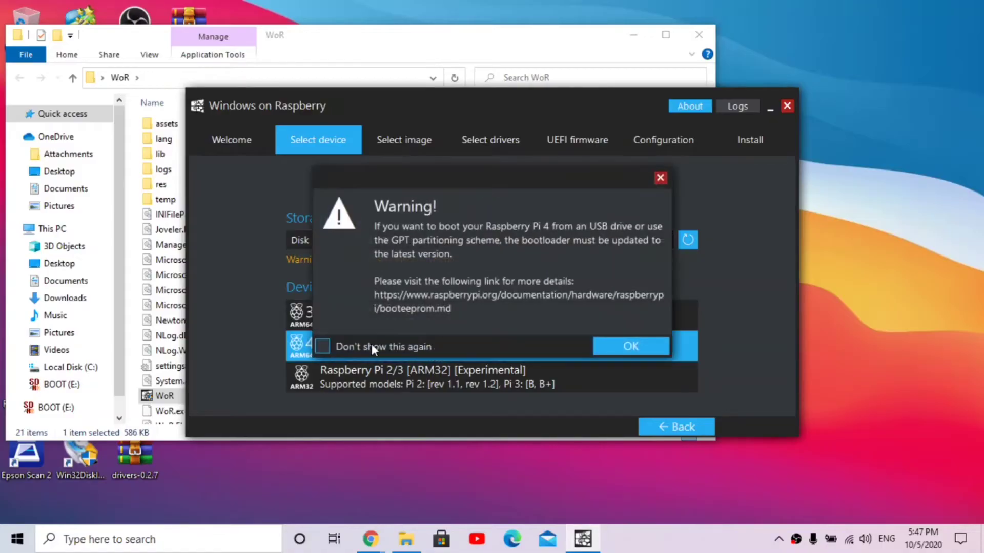
{"action": "left_click", "coordinate": [628, 340]}
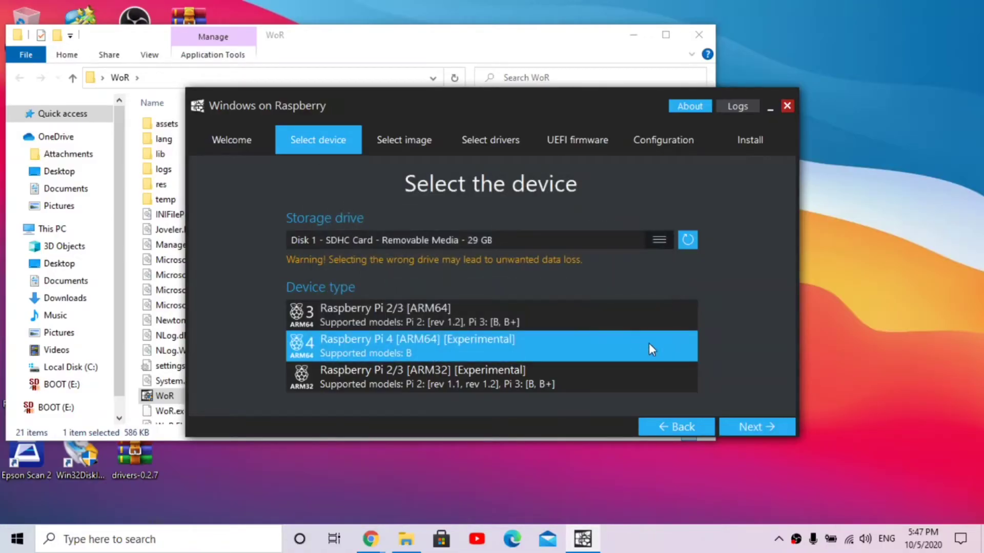
{"action": "left_click", "coordinate": [770, 426]}
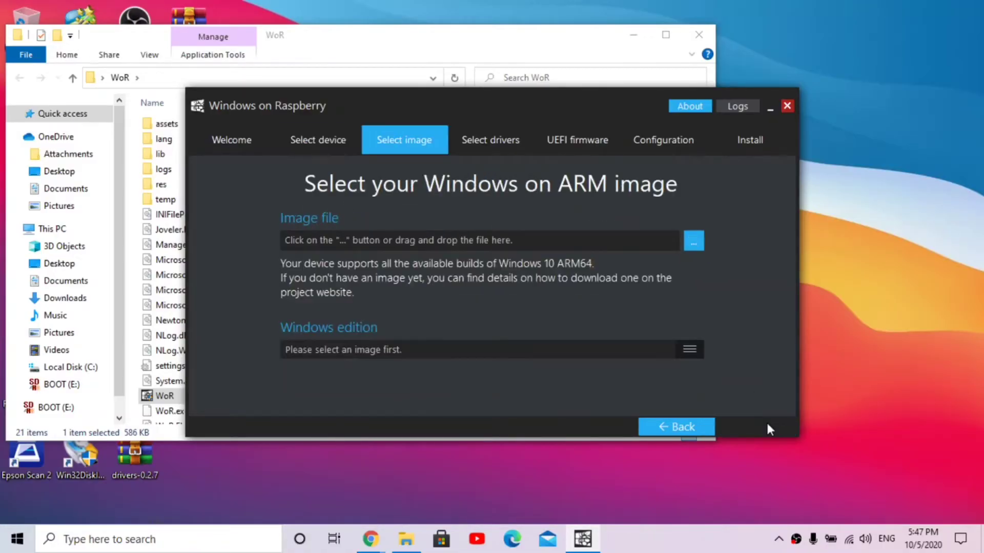
{"action": "left_click", "coordinate": [695, 245]}
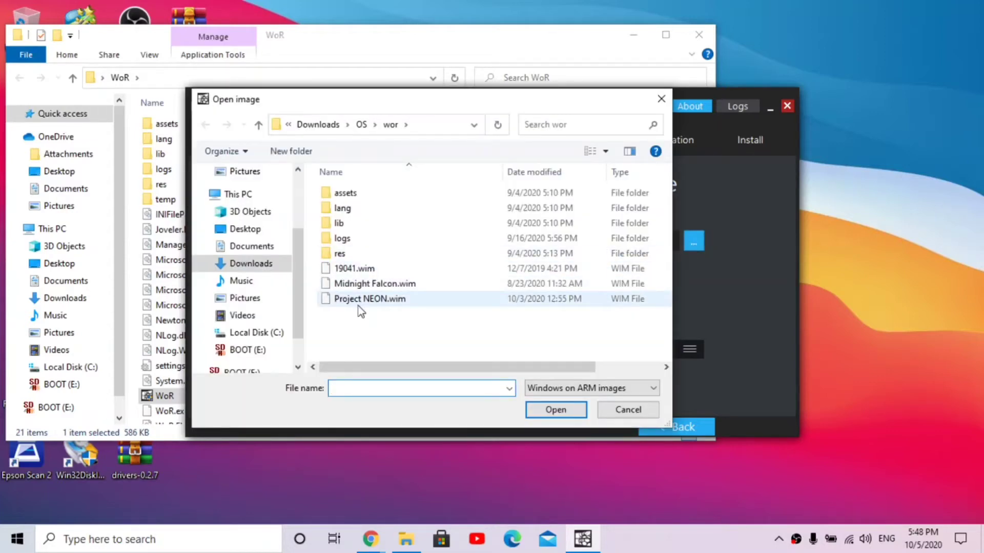
- Load the Project NEON.wim image and continue to driver selection
{"action": "left_click", "coordinate": [360, 301]}
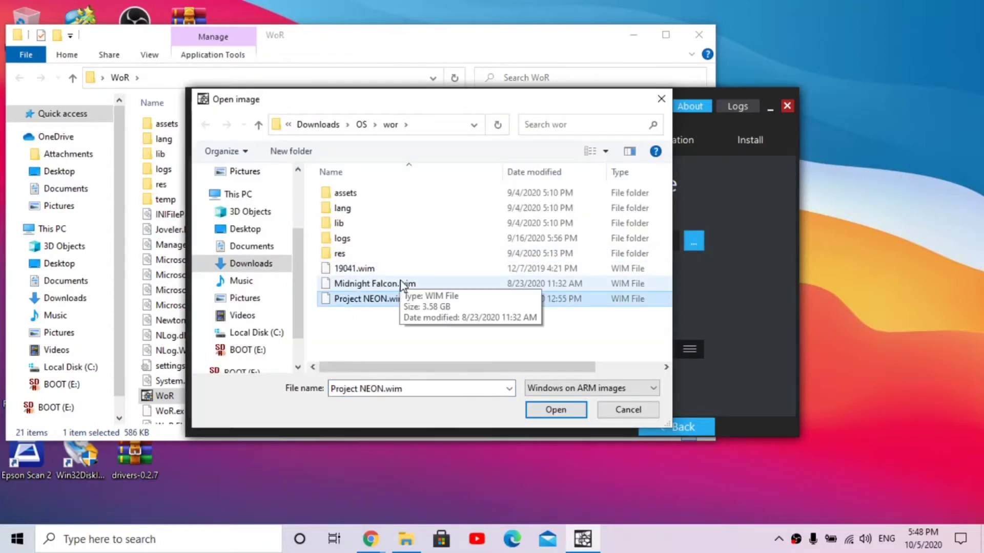
{"action": "double_click", "coordinate": [426, 299]}
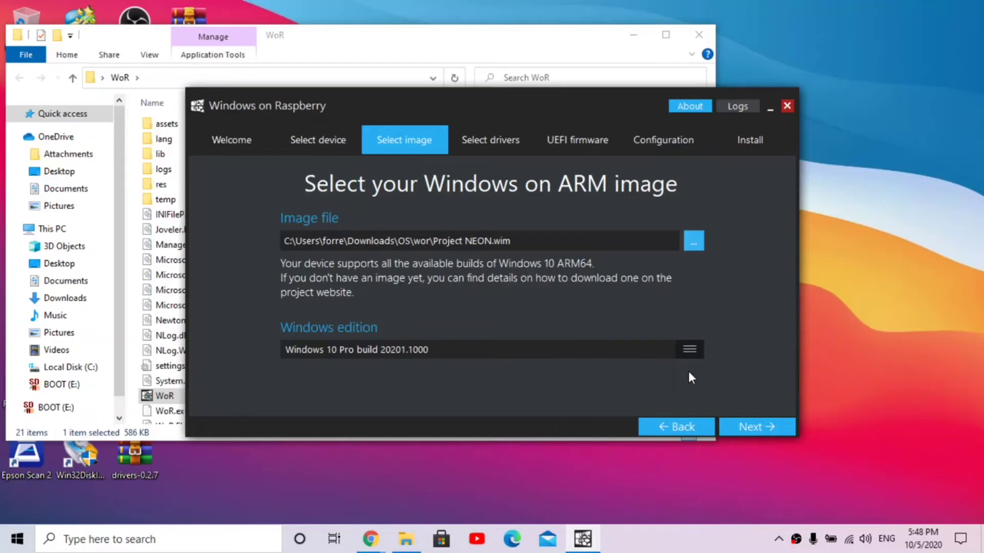
{"action": "left_click", "coordinate": [758, 418]}
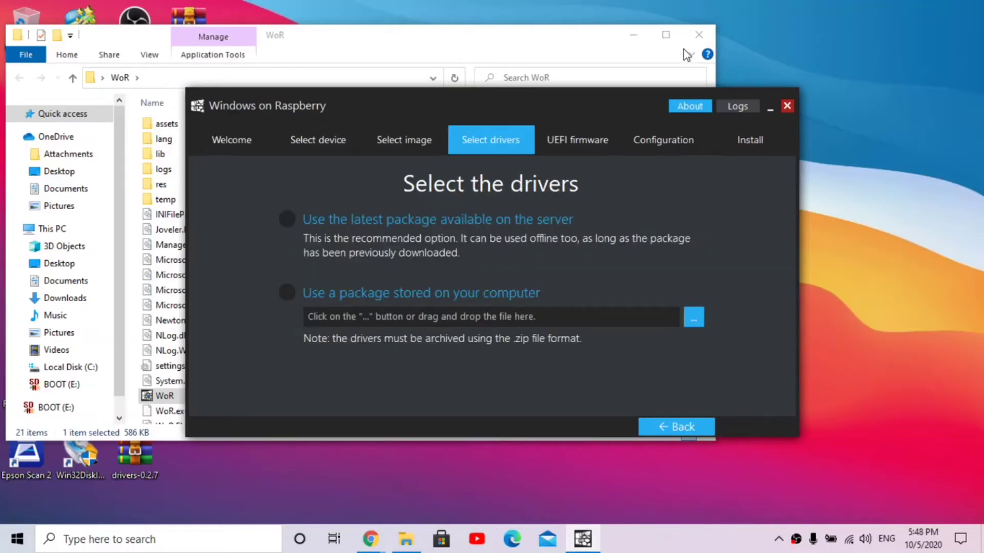
- Use the local drivers-0.2.7 package from the Desktop and accept its licence agreement
{"action": "left_click", "coordinate": [426, 294]}
{"action": "left_click", "coordinate": [694, 319]}
{"action": "left_click", "coordinate": [556, 353]}
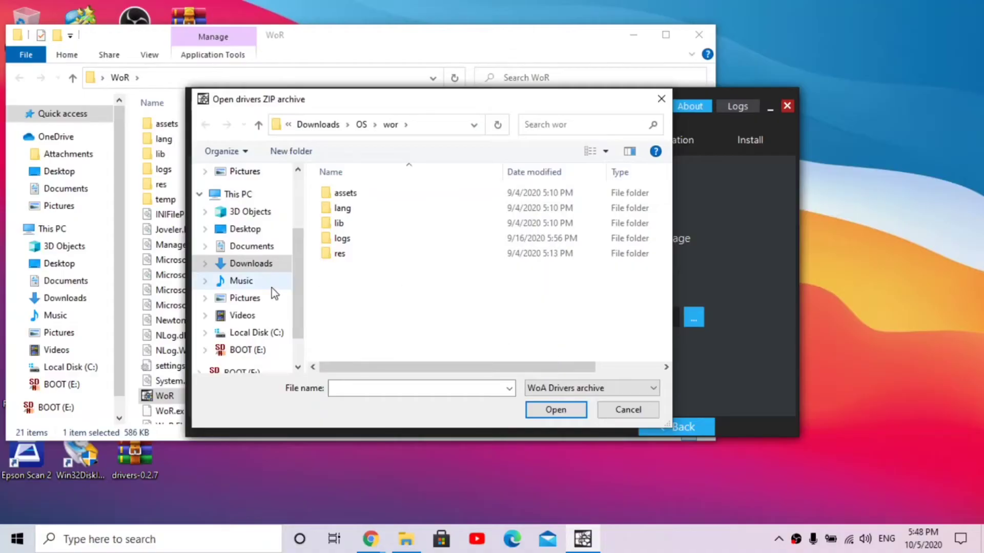
{"action": "left_click", "coordinate": [245, 229]}
{"action": "left_click", "coordinate": [358, 210]}
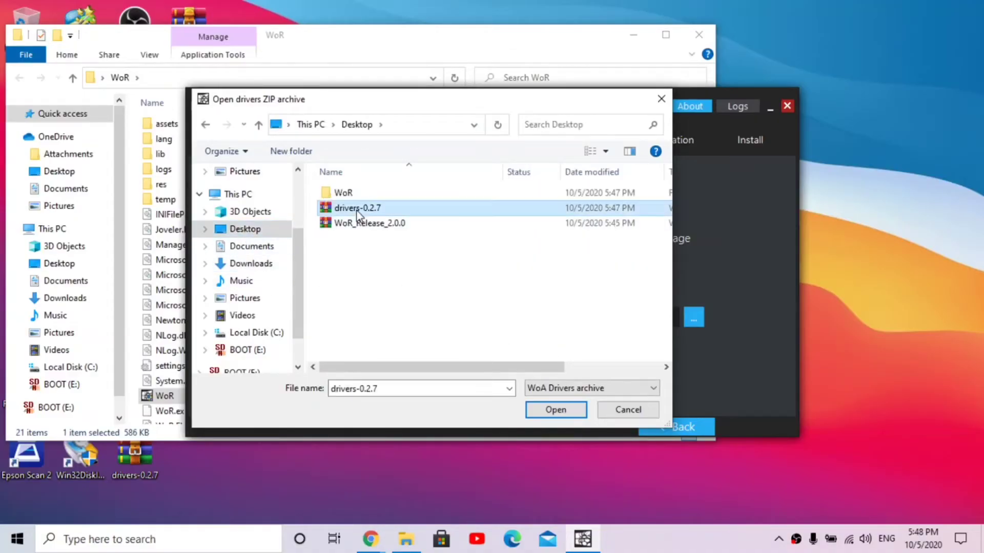
{"action": "left_click", "coordinate": [566, 413]}
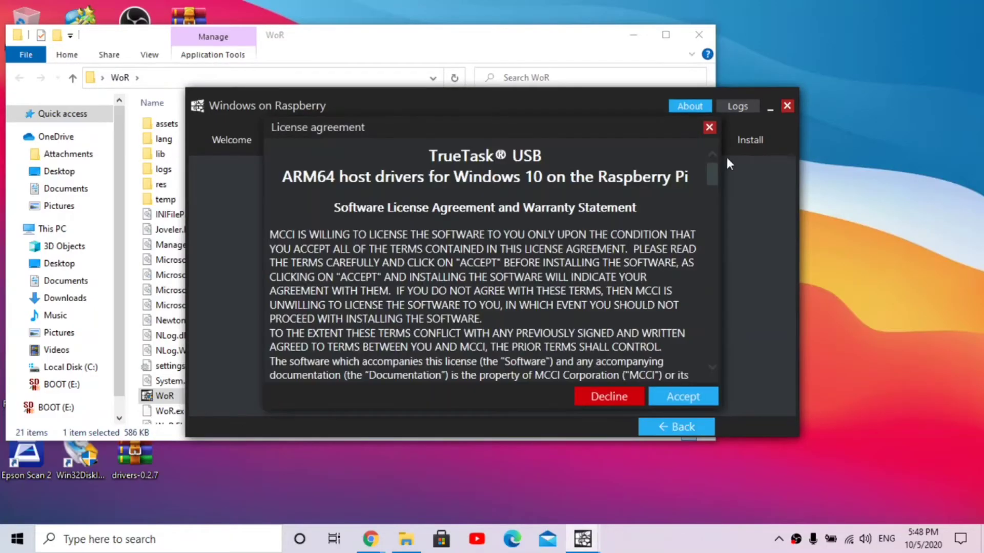
{"action": "left_click", "coordinate": [665, 394]}
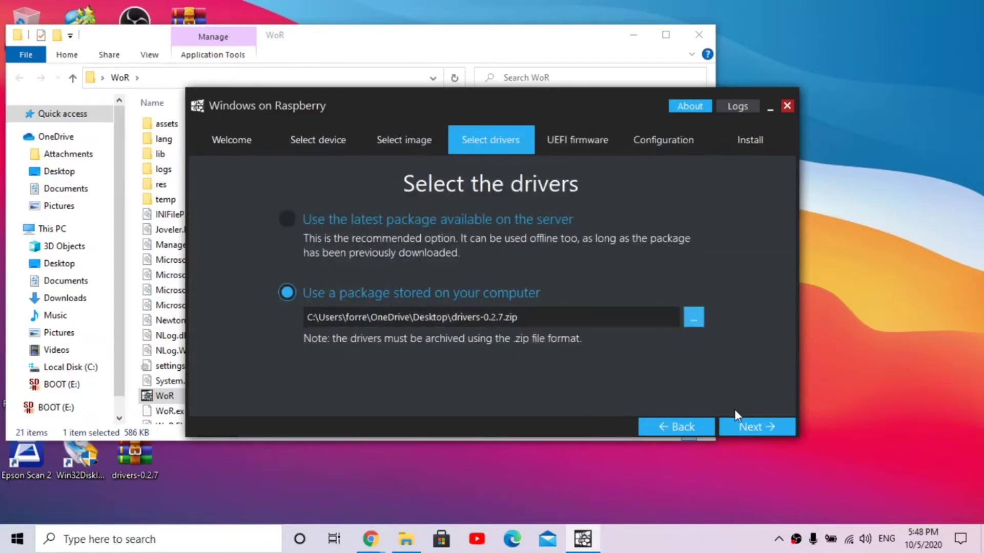
{"action": "left_click", "coordinate": [748, 425]}
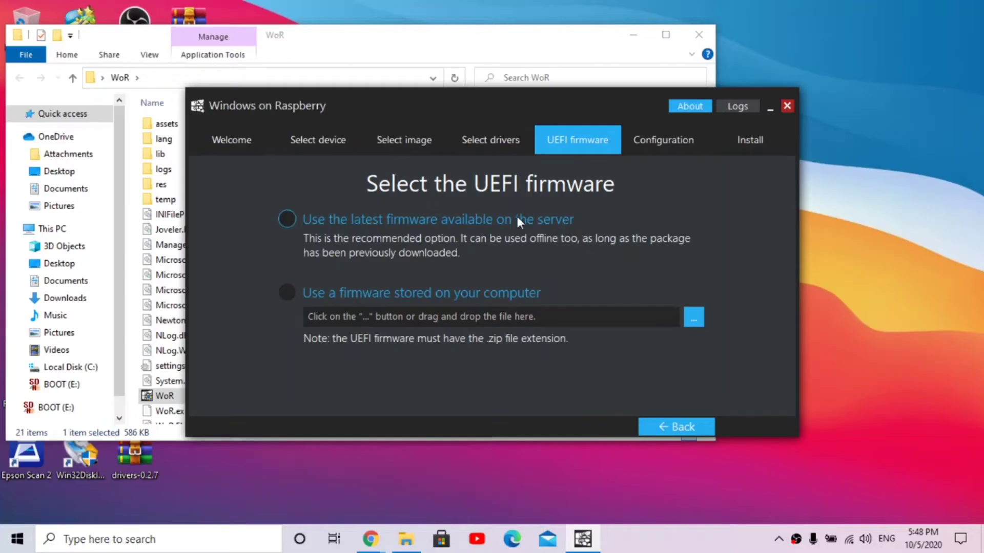
- Use the latest server firmware and install Windows 10 Pro build 20201.1000 onto the SD card
{"action": "left_click", "coordinate": [492, 220]}
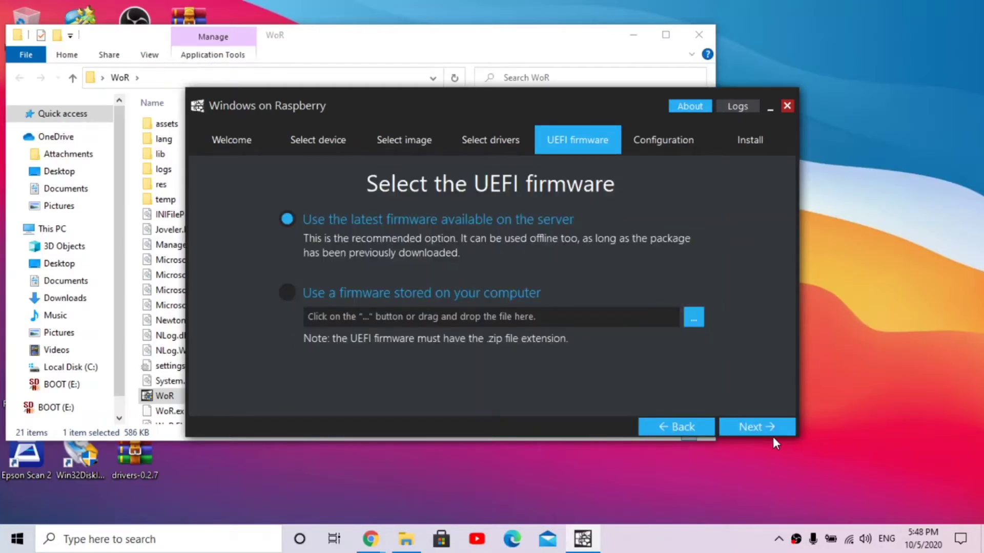
{"action": "left_click", "coordinate": [772, 429]}
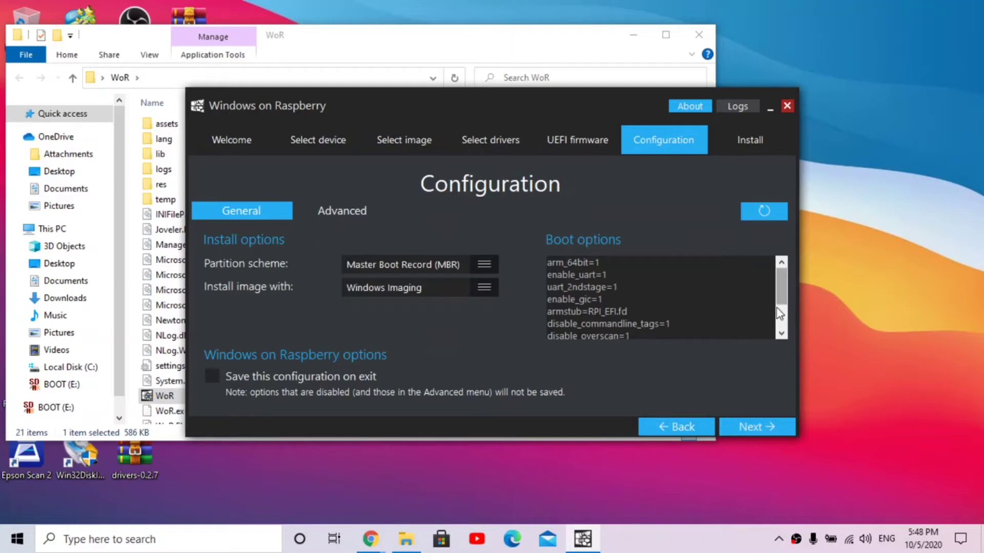
{"action": "left_click", "coordinate": [751, 420]}
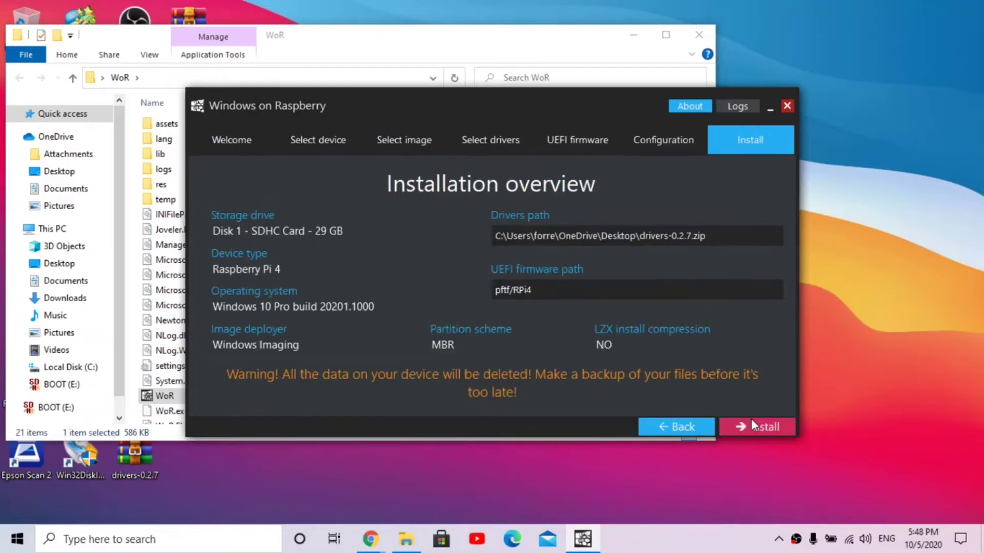
{"action": "left_click", "coordinate": [747, 424]}
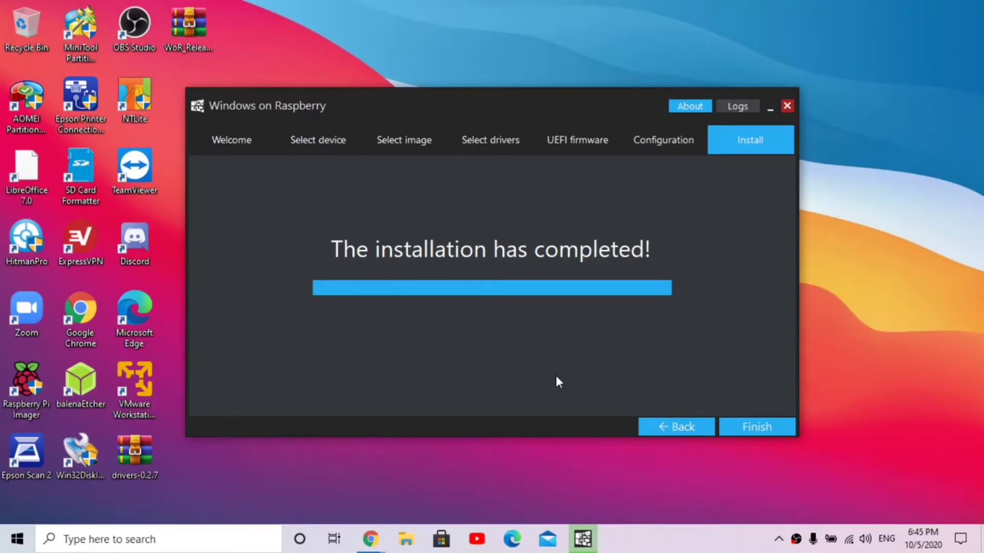
{"action": "left_click", "coordinate": [732, 424]}
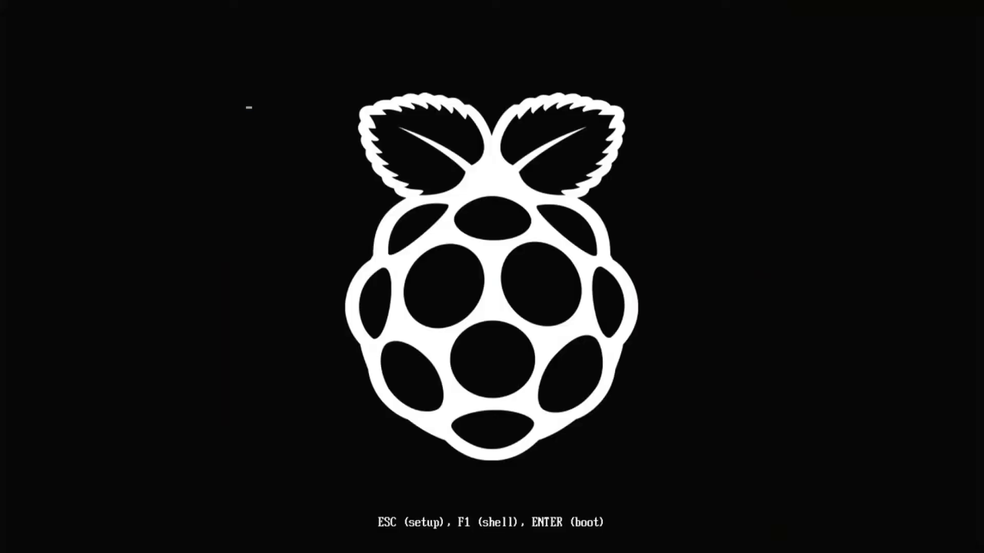
- Press Esc during the Pi's boot splash to enter the UEFI setup menu
{"action": "key", "text": "Escape"}
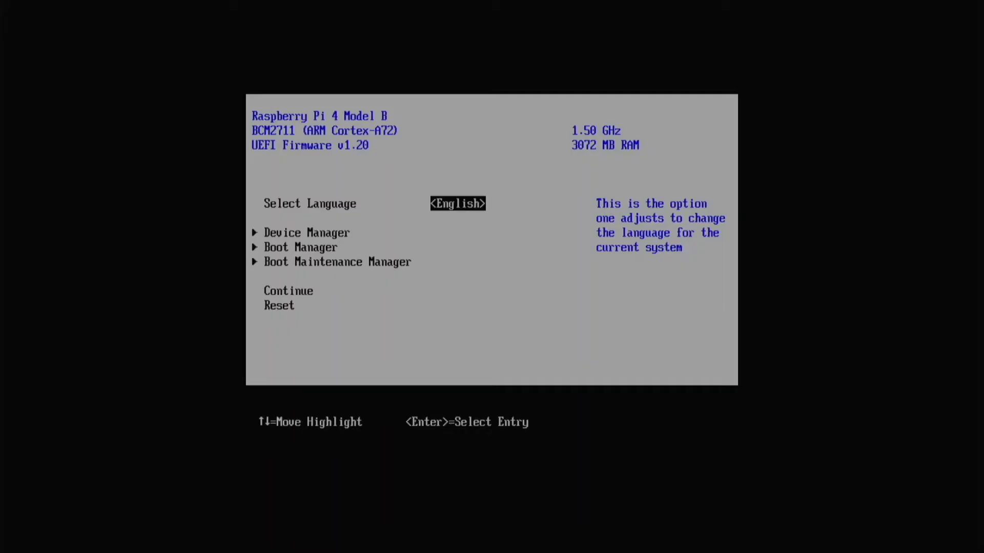
- Set Limit RAM to 3 GB to Disabled under Device Manager > Raspberry Pi Configuration > Advanced Configuration
{"action": "key", "text": "Down"}
{"action": "key", "text": "Return"}
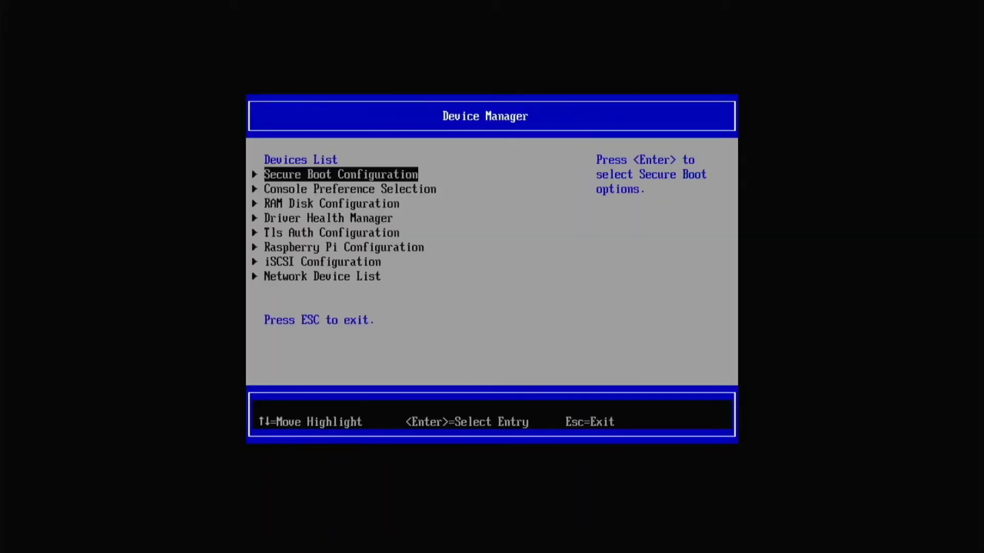
{"action": "key", "text": "Down"}
{"action": "key", "text": "Down"}
{"action": "key", "text": "Down"}
{"action": "key", "text": "Down"}
{"action": "key", "text": "Down"}
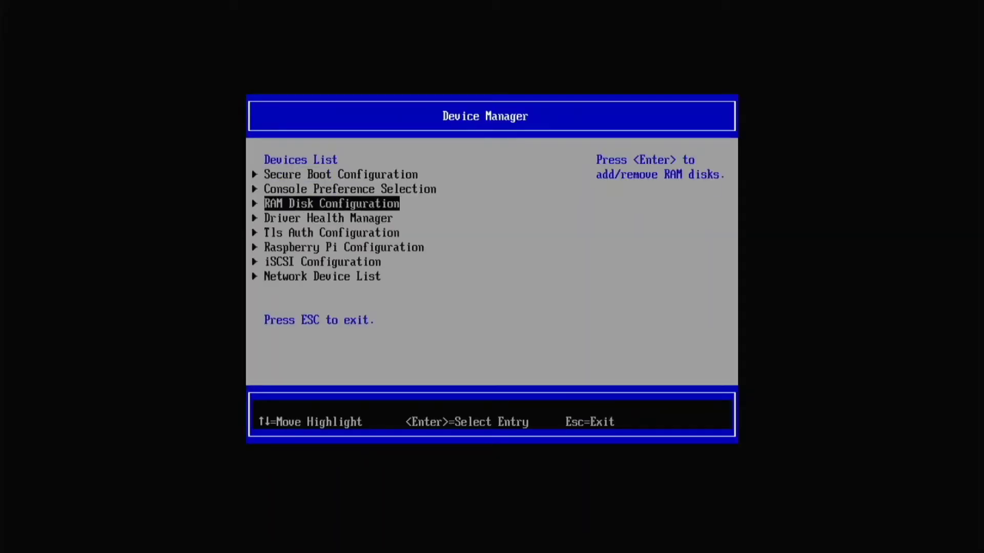
{"action": "key", "text": "Return"}
{"action": "key", "text": "Return"}
{"action": "key", "text": "Down"}
{"action": "key", "text": "Down"}
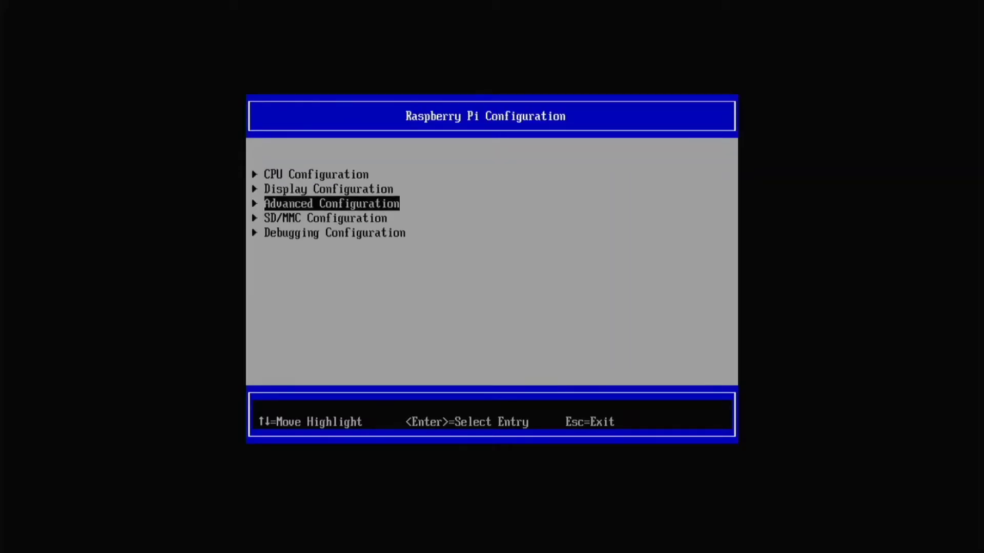
{"action": "key", "text": "Return"}
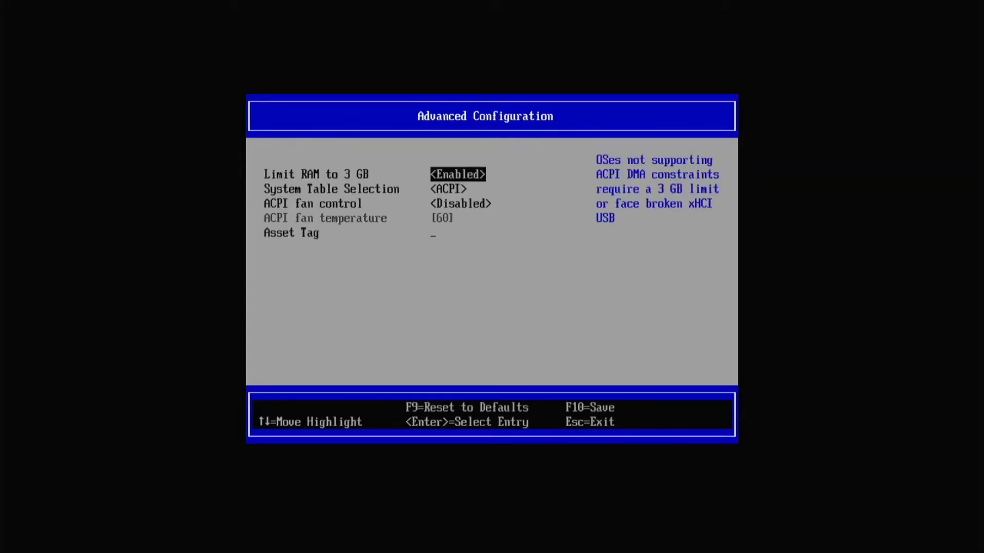
{"action": "key", "text": "Return"}
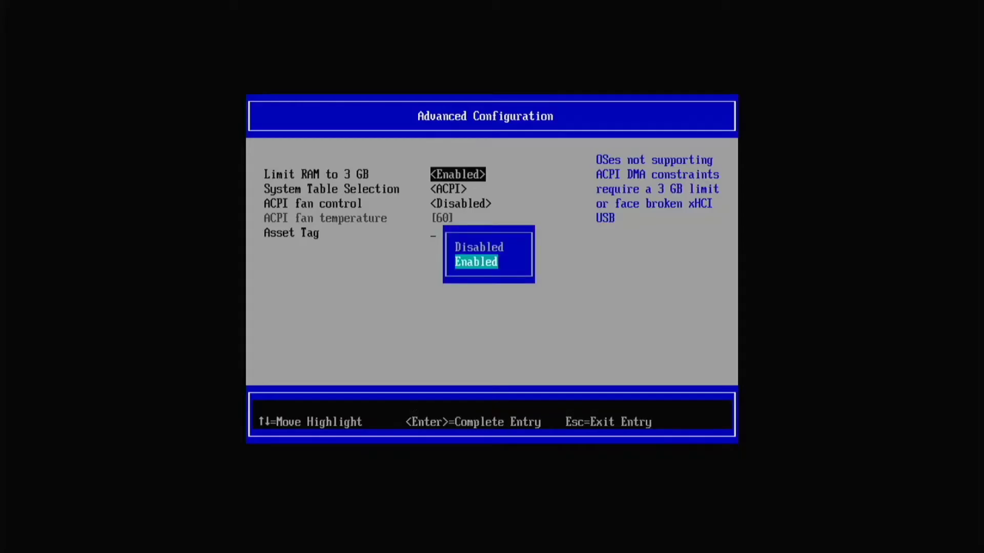
{"action": "key", "text": "Up"}
{"action": "key", "text": "Return"}
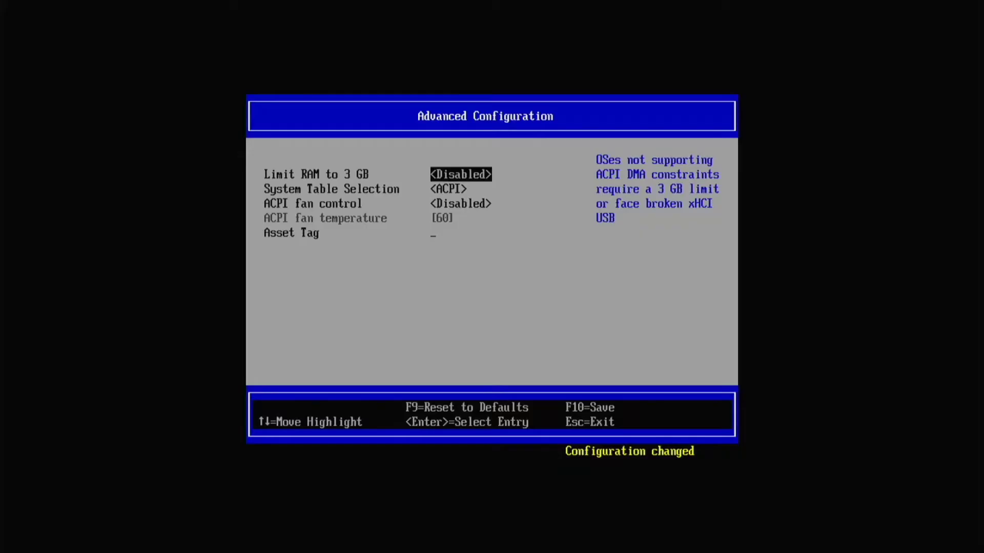
- Save the configuration with F10 and Y, then choose Continue to reset the Pi
{"action": "key", "text": "F10"}
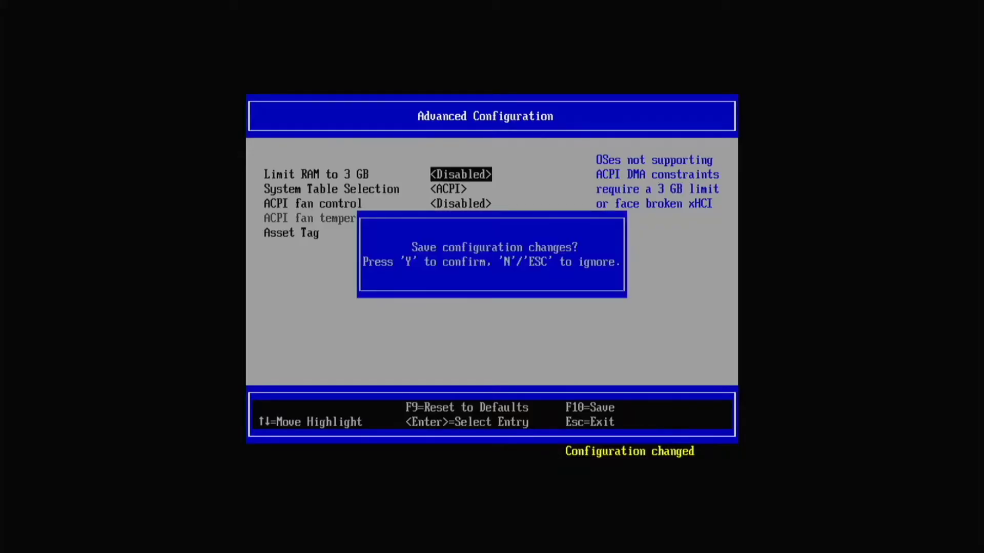
{"action": "key", "text": "y"}
{"action": "key", "text": "Escape"}
{"action": "key", "text": "Escape"}
{"action": "key", "text": "Escape"}
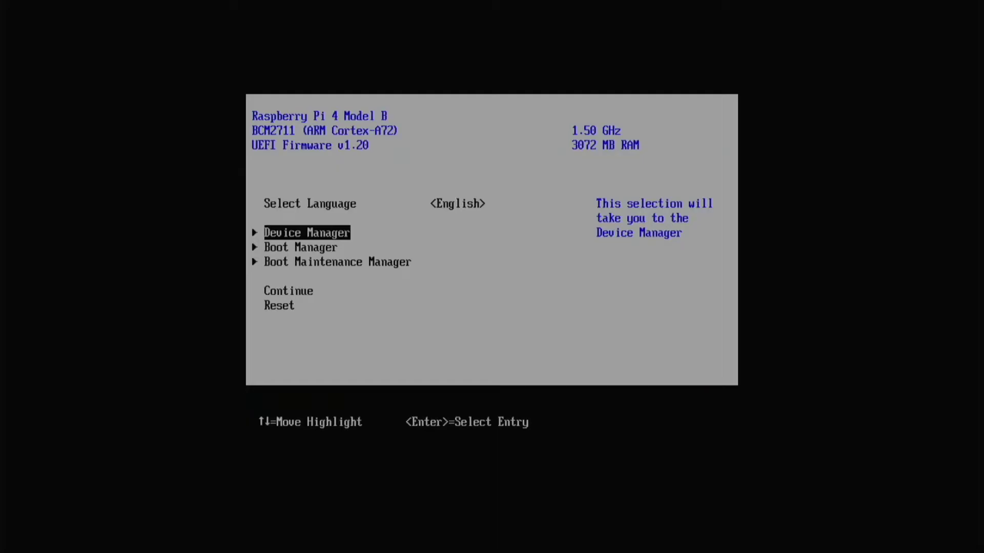
{"action": "key", "text": "Down"}
{"action": "key", "text": "Down"}
{"action": "key", "text": "Down"}
{"action": "key", "text": "Return"}
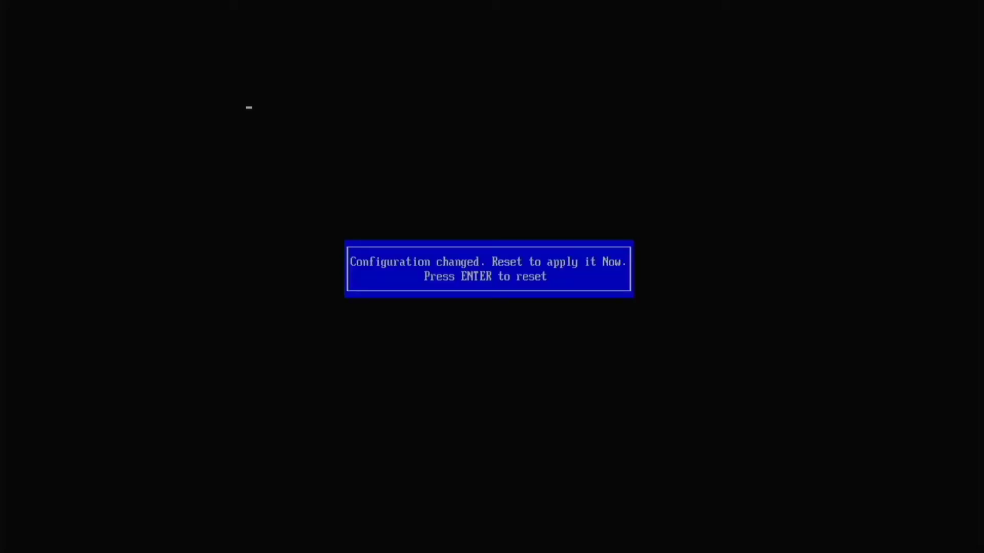
{"action": "key", "text": "Return"}
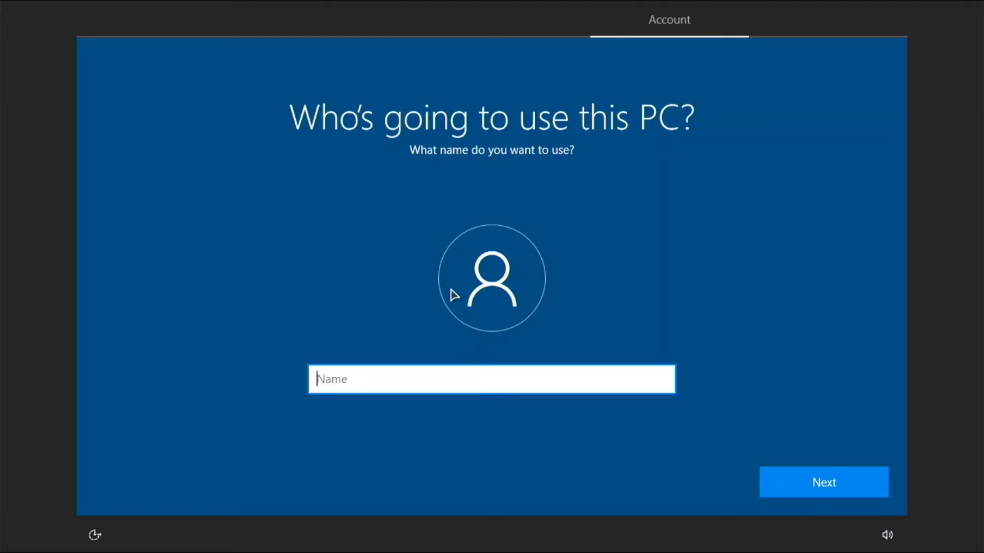
- Enter the local account user name, then set and confirm the account password
{"action": "type", "text": "lukefrenner"}
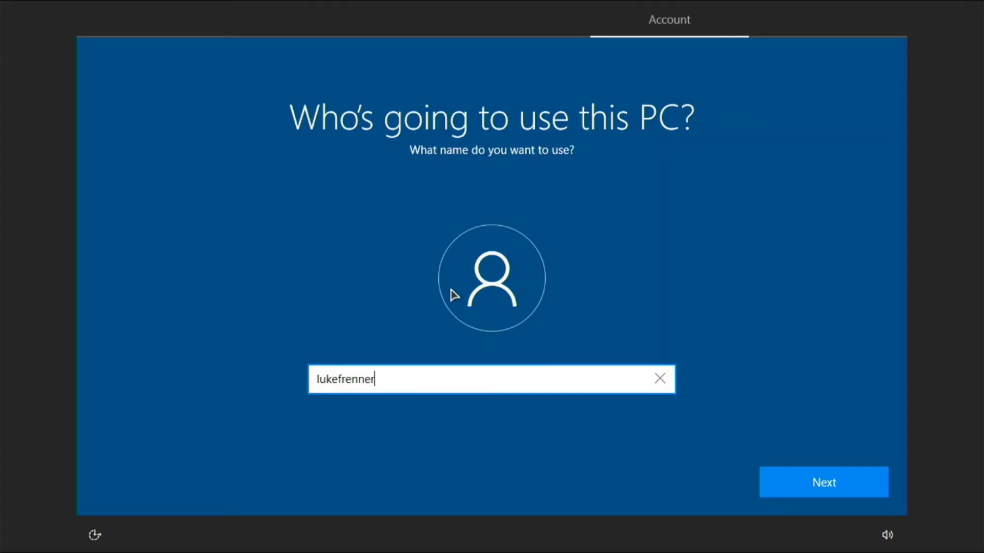
{"action": "key", "text": "Return"}
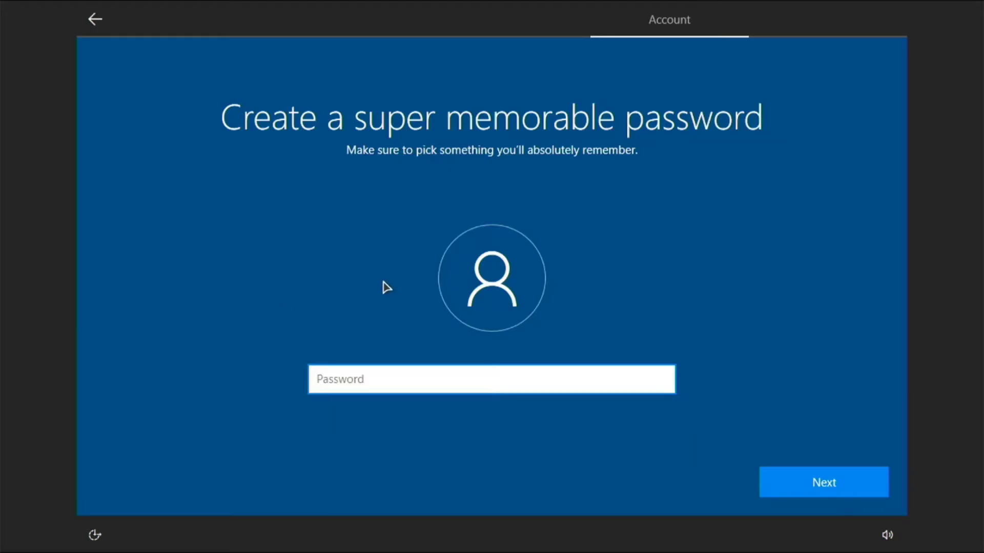
{"action": "type", "text": "••••••••••"}
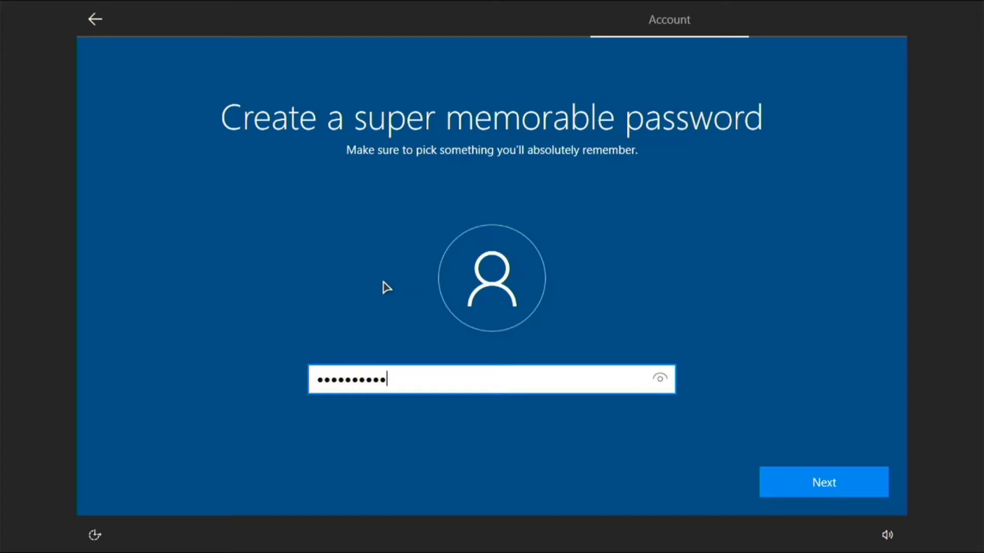
{"action": "key", "text": "Return"}
{"action": "type", "text": "••••••••••"}
{"action": "key", "text": "Return"}
- Answer the birth city and parents' meeting city security questions
{"action": "left_click", "coordinate": [428, 387]}
{"action": "left_click", "coordinate": [442, 423]}
{"action": "left_click", "coordinate": [445, 430]}
{"action": "type", "text": "nnnn"}
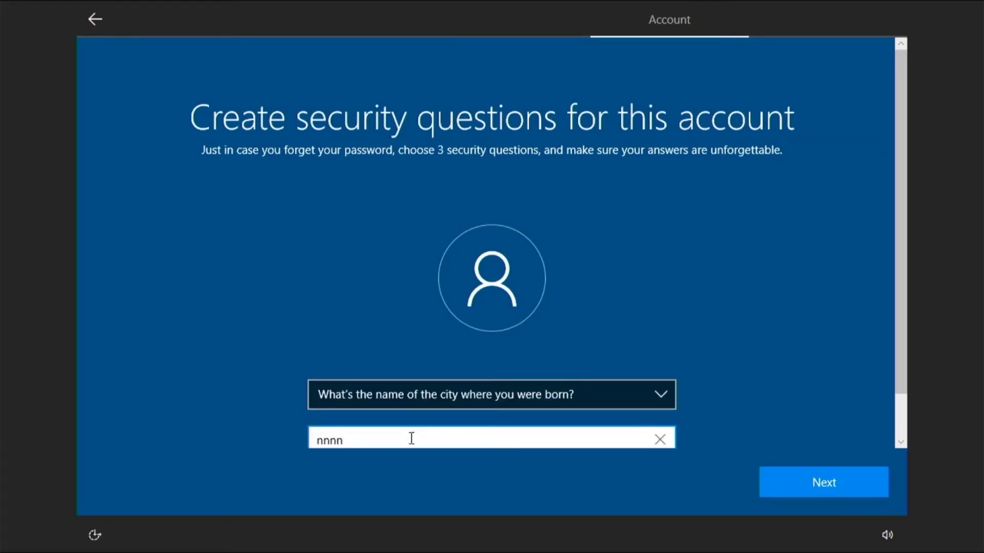
{"action": "key", "text": "Return"}
{"action": "left_click", "coordinate": [407, 400]}
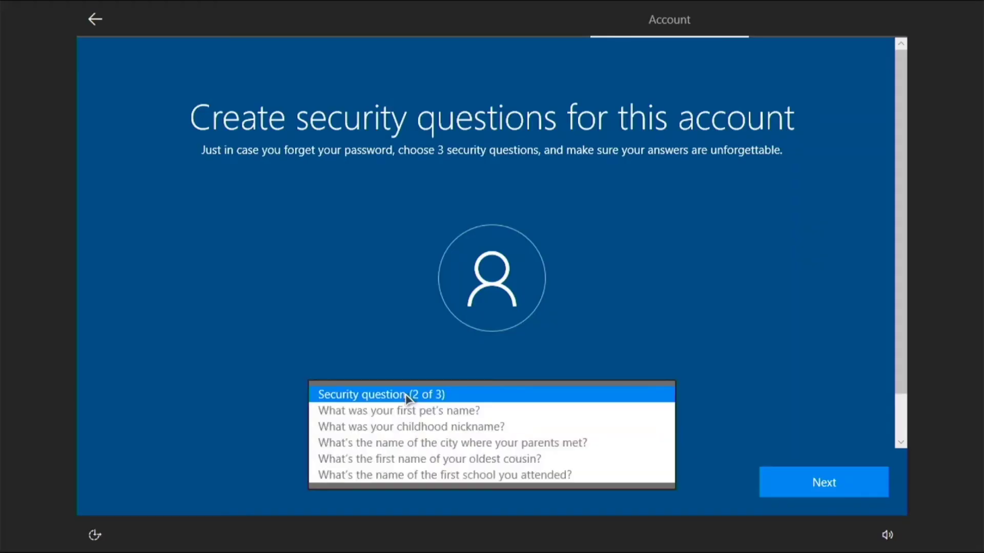
{"action": "left_click", "coordinate": [429, 444]}
{"action": "left_click", "coordinate": [431, 440]}
{"action": "type", "text": "nnnnn"}
{"action": "key", "text": "Return"}
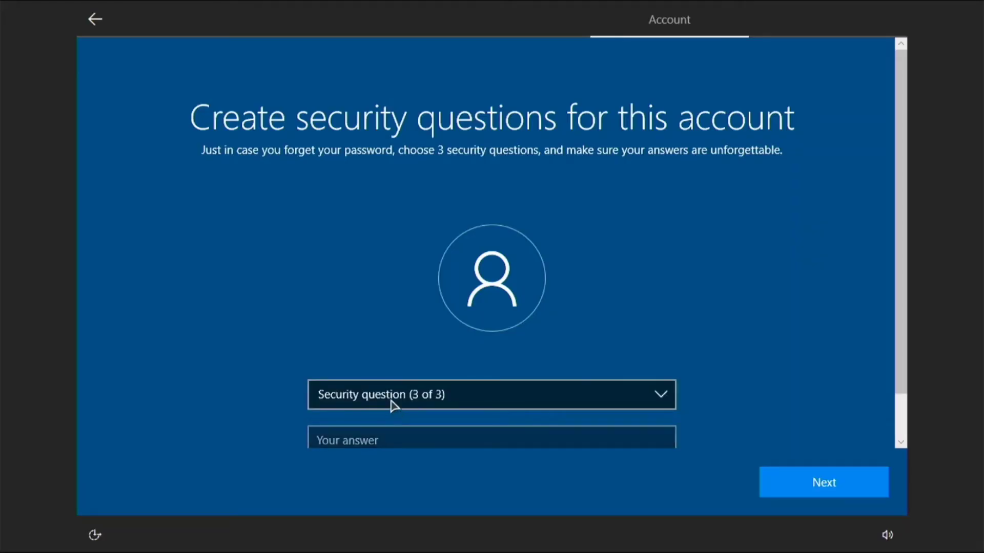
- Answer the oldest cousin security question to finish the account
{"action": "left_click", "coordinate": [392, 403]}
{"action": "left_click", "coordinate": [409, 443]}
{"action": "left_click", "coordinate": [408, 439]}
{"action": "type", "text": "nnnnn"}
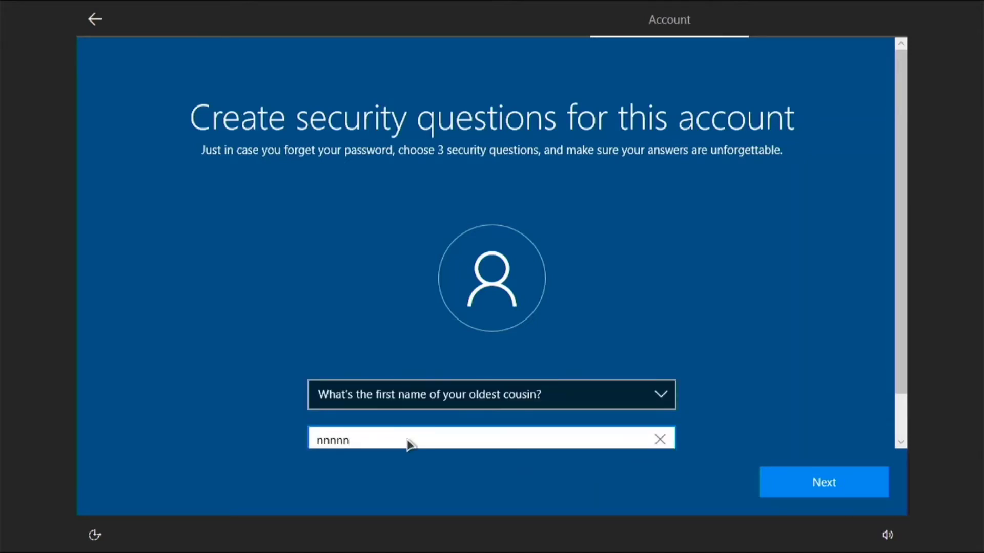
{"action": "key", "text": "Return"}
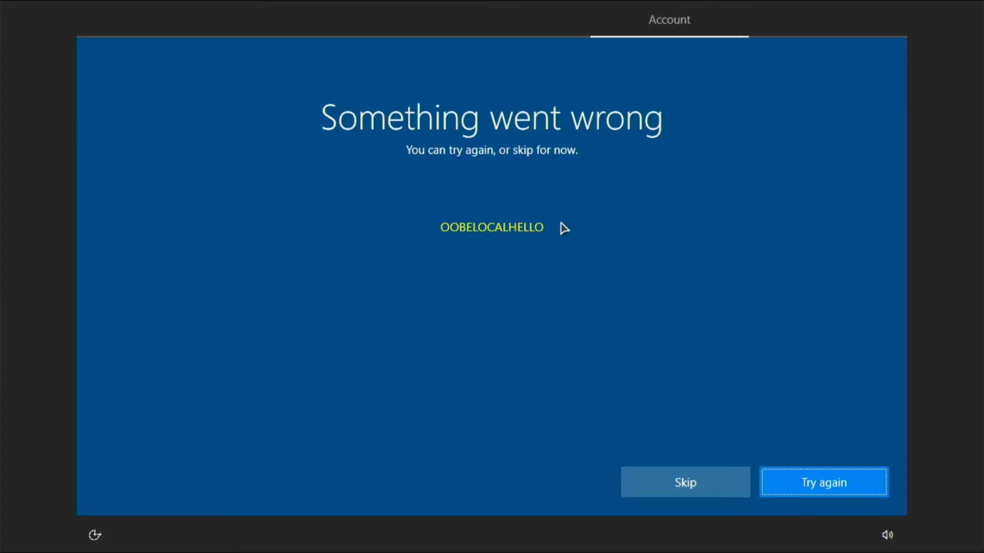
- Skip the Something went wrong page so setup finishes at the NEON desktop
{"action": "left_click", "coordinate": [689, 486]}
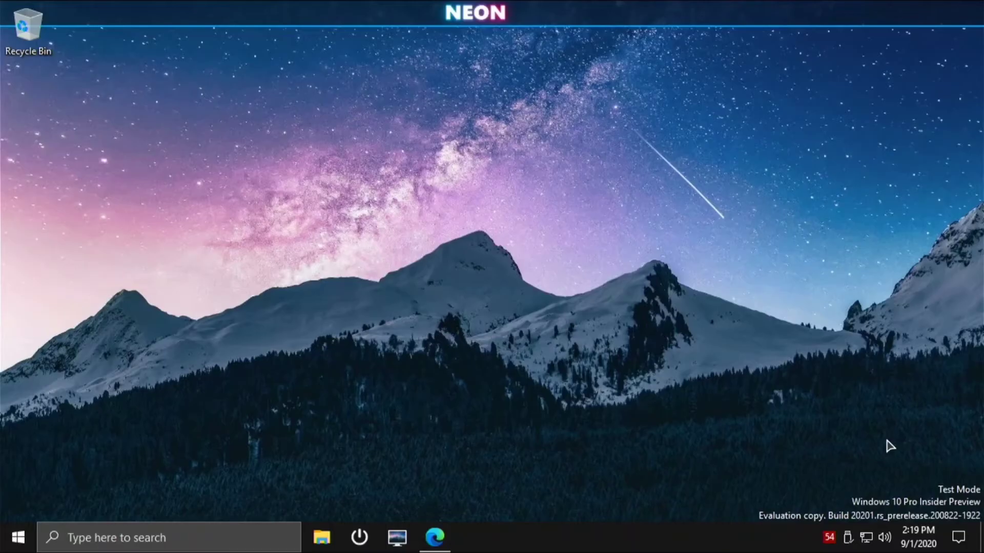
{"action": "left_click", "coordinate": [874, 538]}
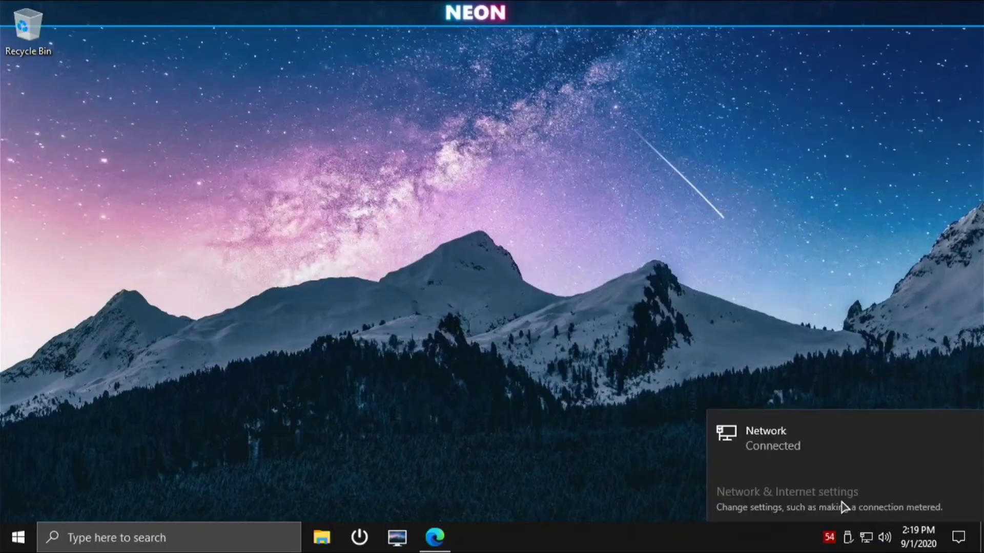
{"action": "left_click", "coordinate": [592, 406]}
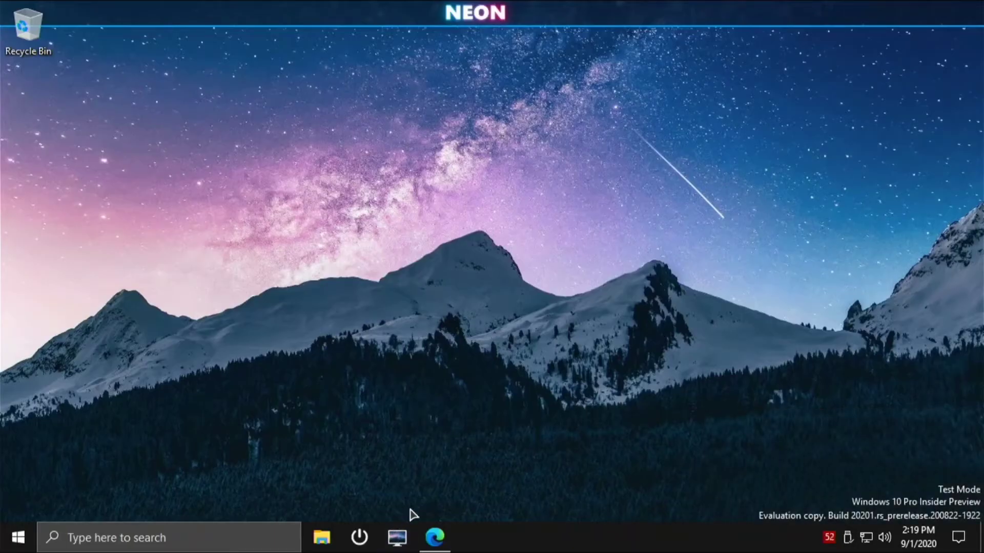
{"action": "left_click_drag", "start_coordinate": [807, 471], "coordinate": [892, 517]}
{"action": "left_click", "coordinate": [397, 538]}
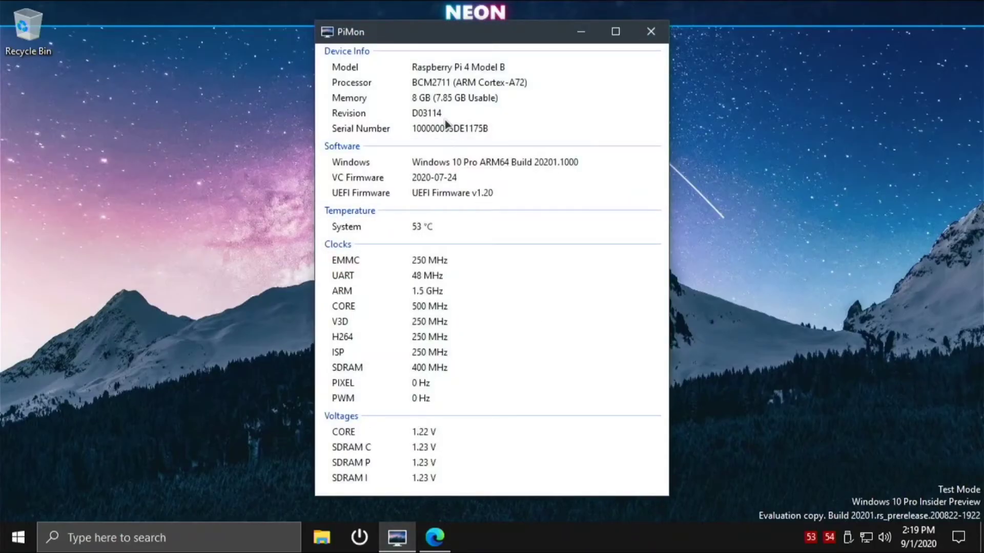
{"action": "left_click_drag", "start_coordinate": [449, 39], "coordinate": [422, 40]}
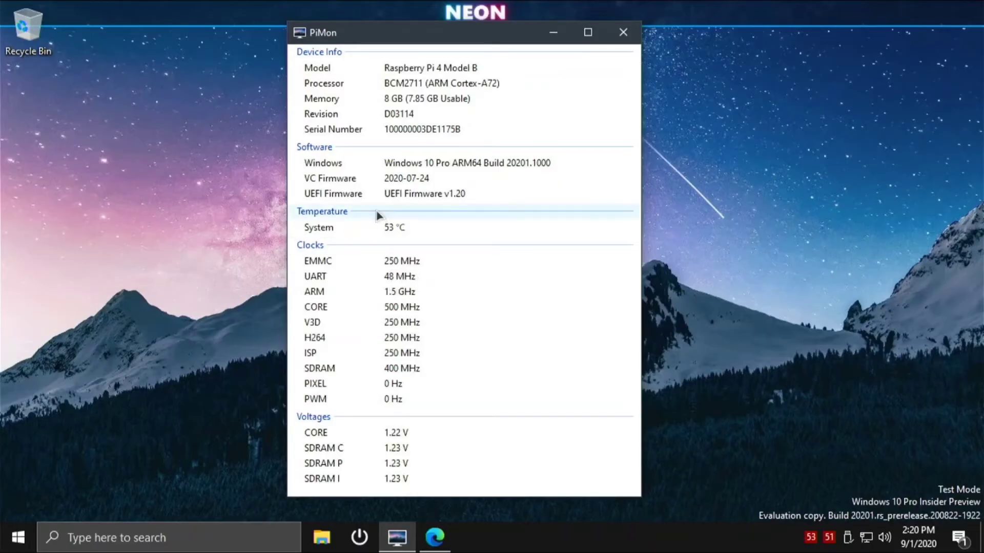
{"action": "left_click_drag", "start_coordinate": [433, 52], "coordinate": [395, 28]}
{"action": "left_click", "coordinate": [571, 38]}
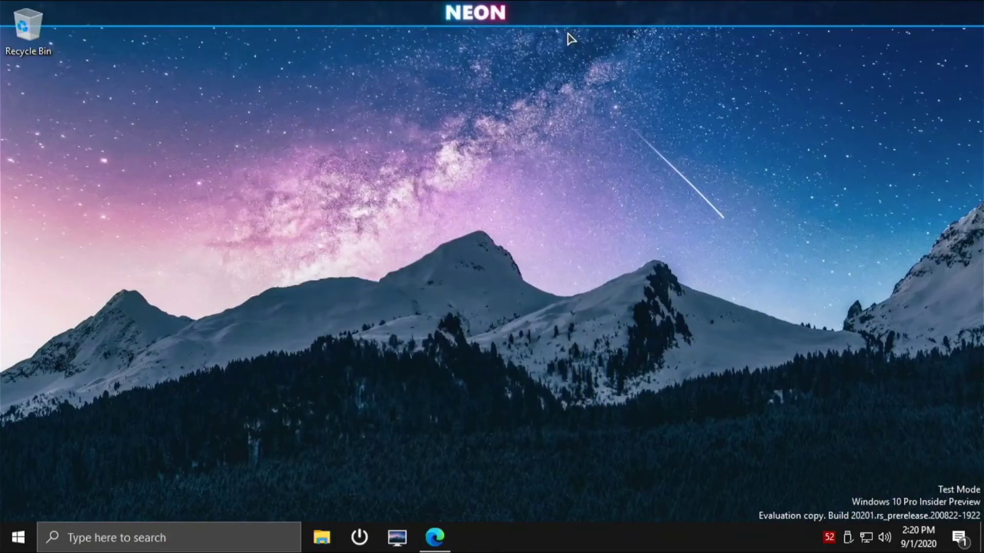
{"action": "left_click", "coordinate": [2, 544]}
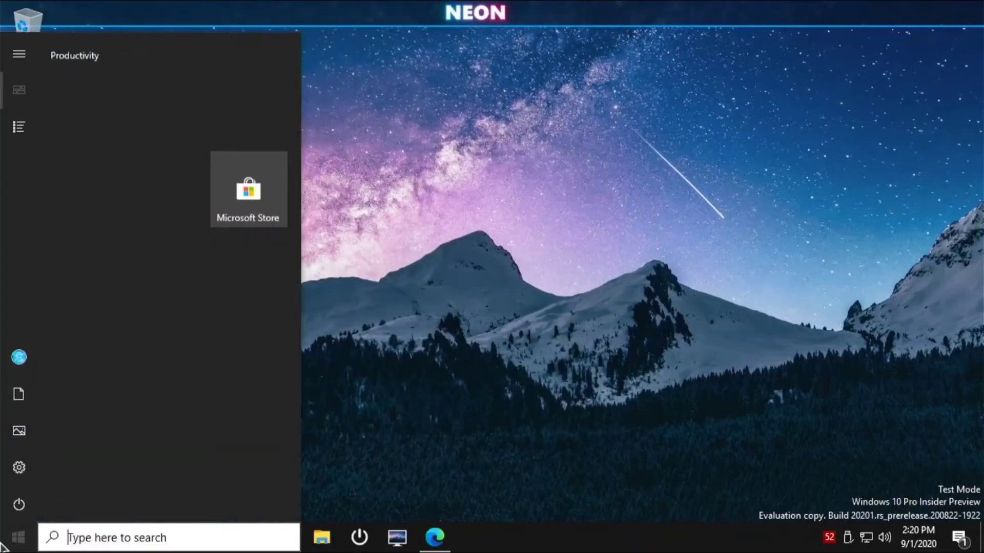
{"action": "left_click", "coordinate": [3, 545]}
{"action": "left_click", "coordinate": [2, 544]}
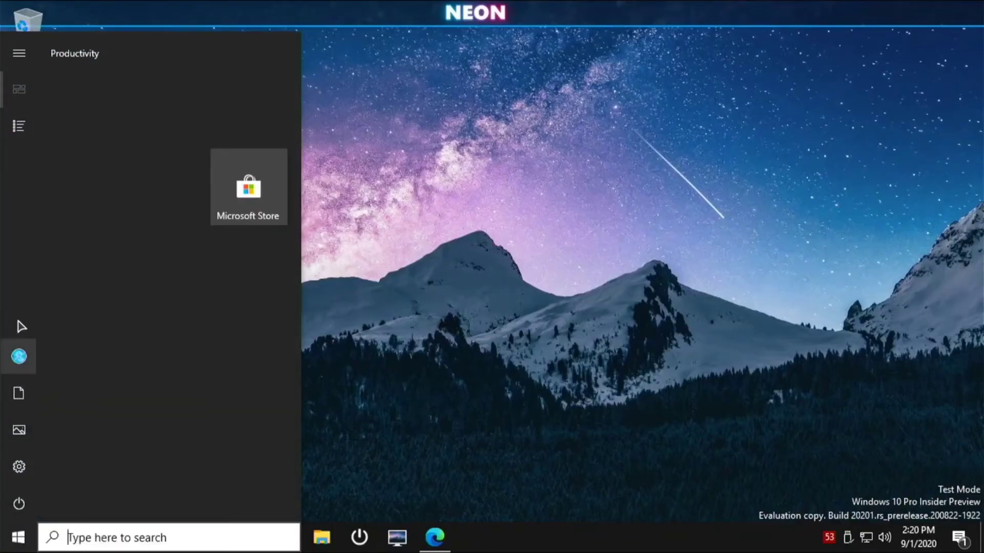
{"action": "left_click", "coordinate": [413, 222]}
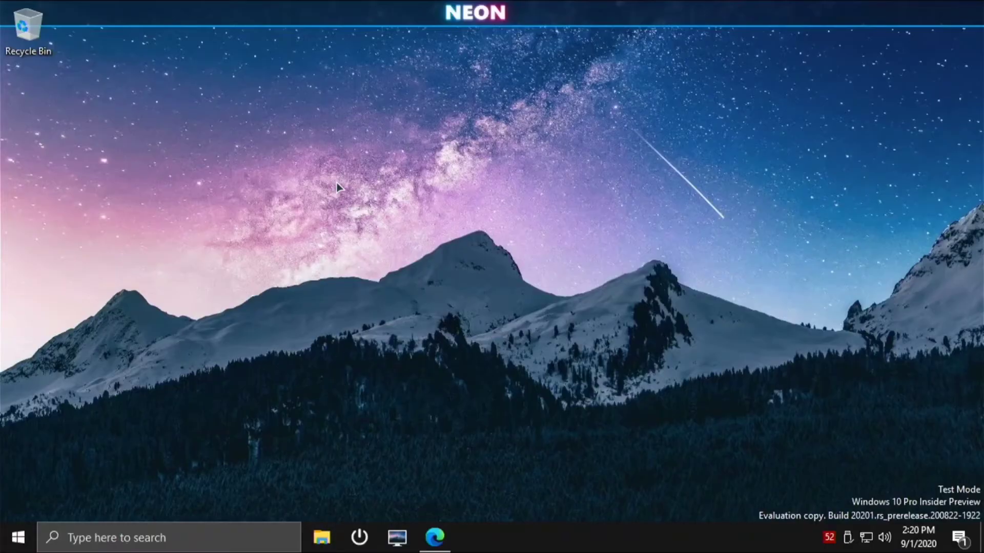
{"action": "key", "text": "super+e"}
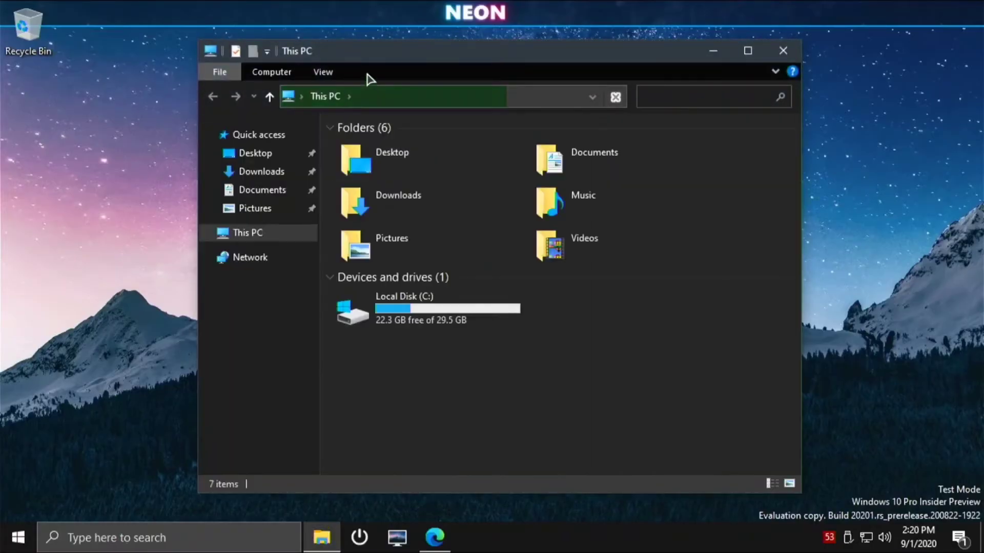
{"action": "left_click_drag", "start_coordinate": [377, 60], "coordinate": [51, 7]}
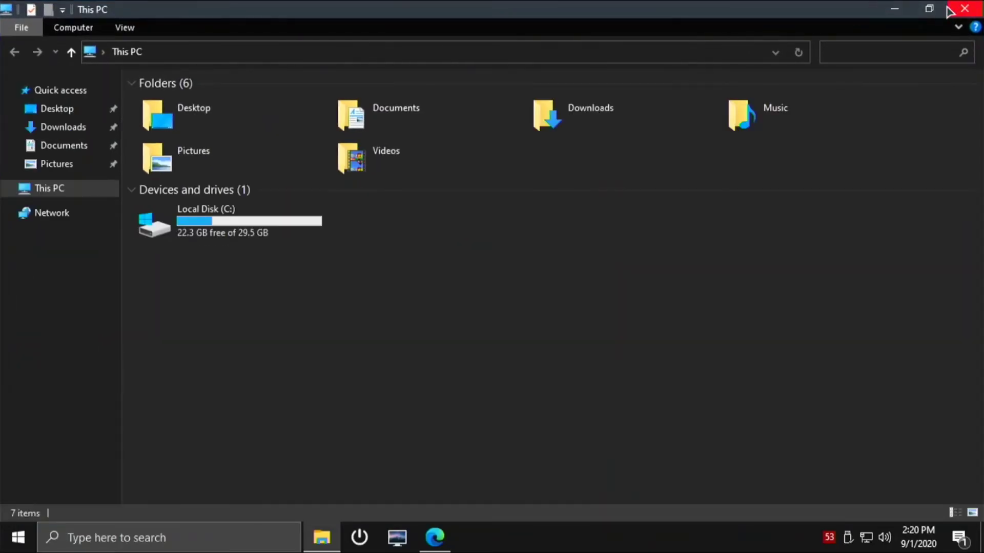
{"action": "double_click", "coordinate": [769, 9]}
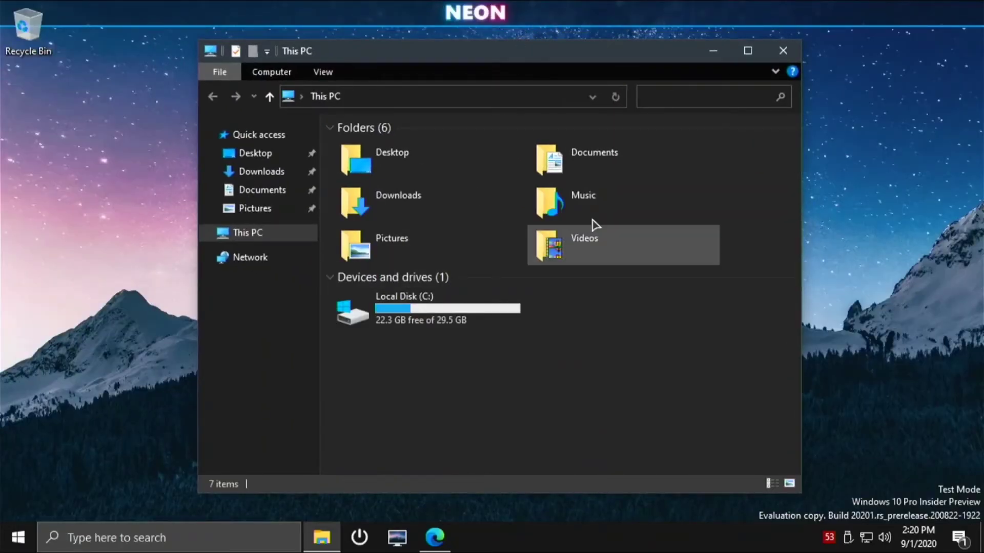
{"action": "left_click", "coordinate": [405, 218]}
{"action": "double_click", "coordinate": [406, 219]}
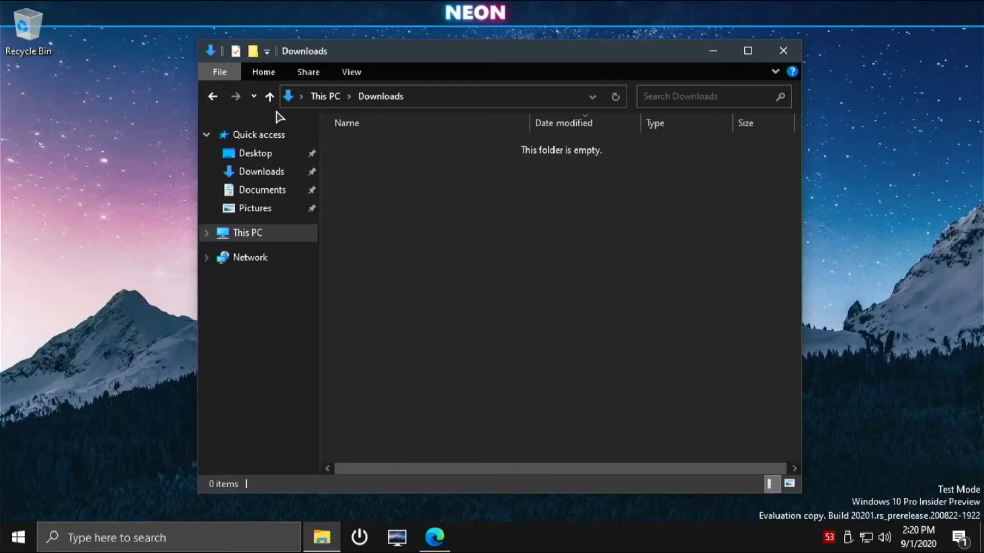
{"action": "left_click", "coordinate": [219, 102]}
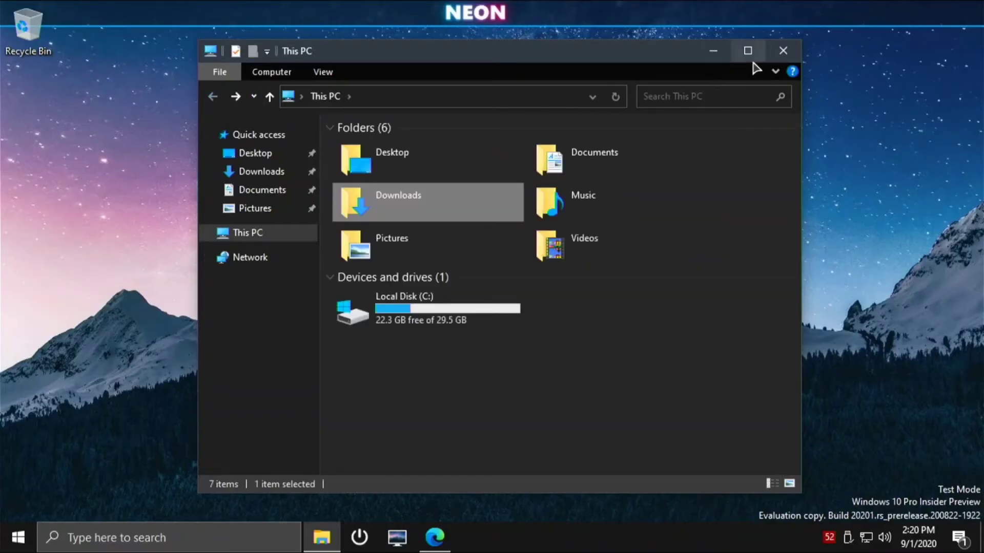
{"action": "left_click", "coordinate": [783, 50]}
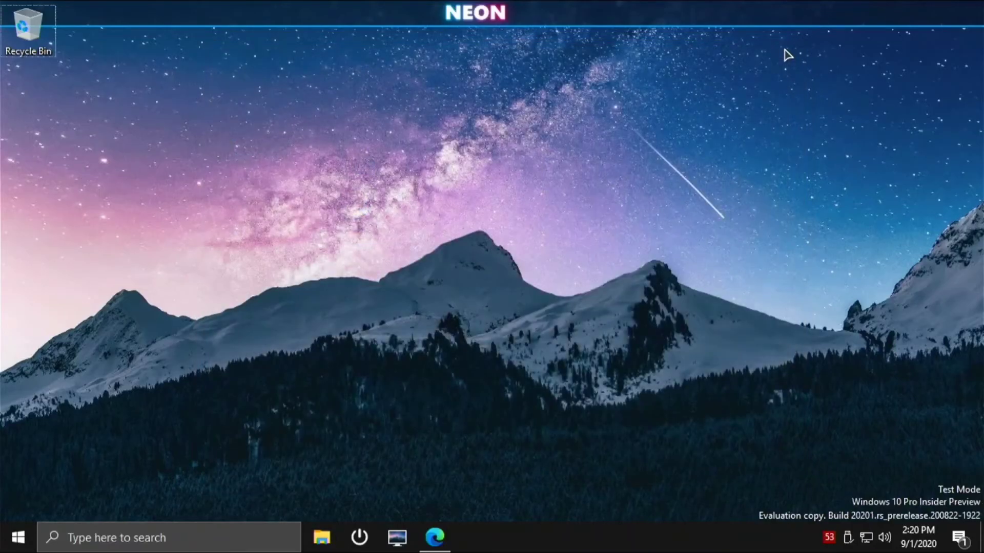
{"action": "key", "text": "ctrl+shift+Escape"}
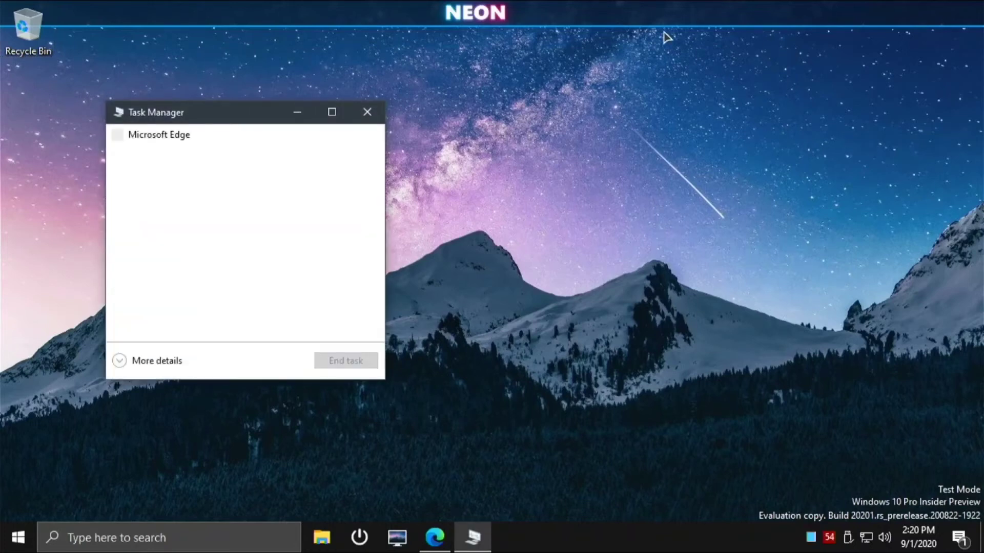
{"action": "left_click", "coordinate": [156, 363]}
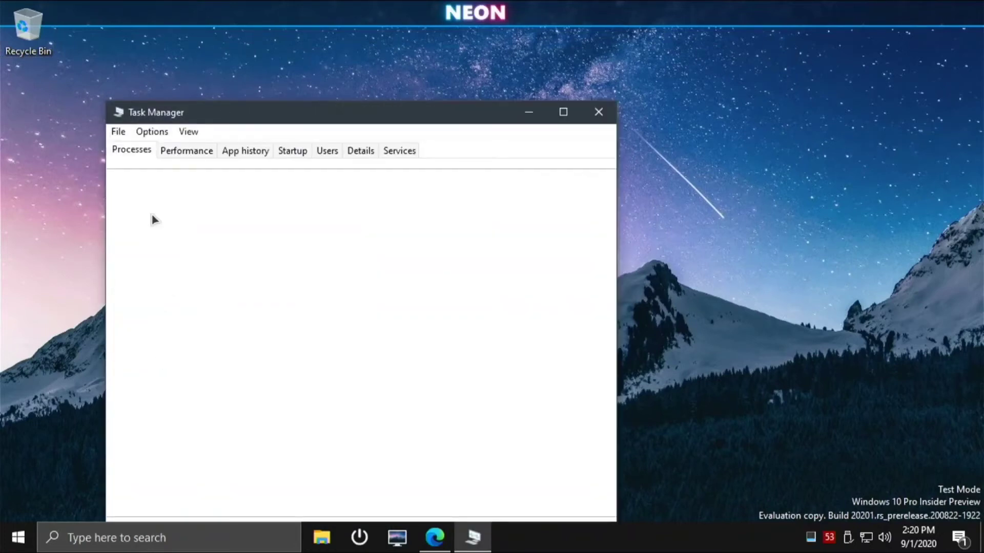
{"action": "left_click_drag", "start_coordinate": [186, 113], "coordinate": [280, 64]}
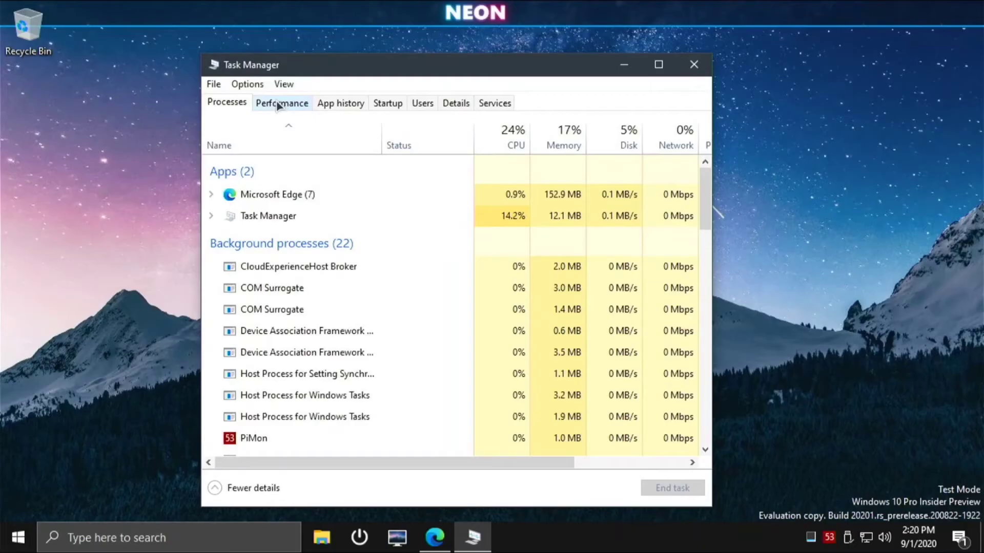
{"action": "left_click", "coordinate": [277, 103]}
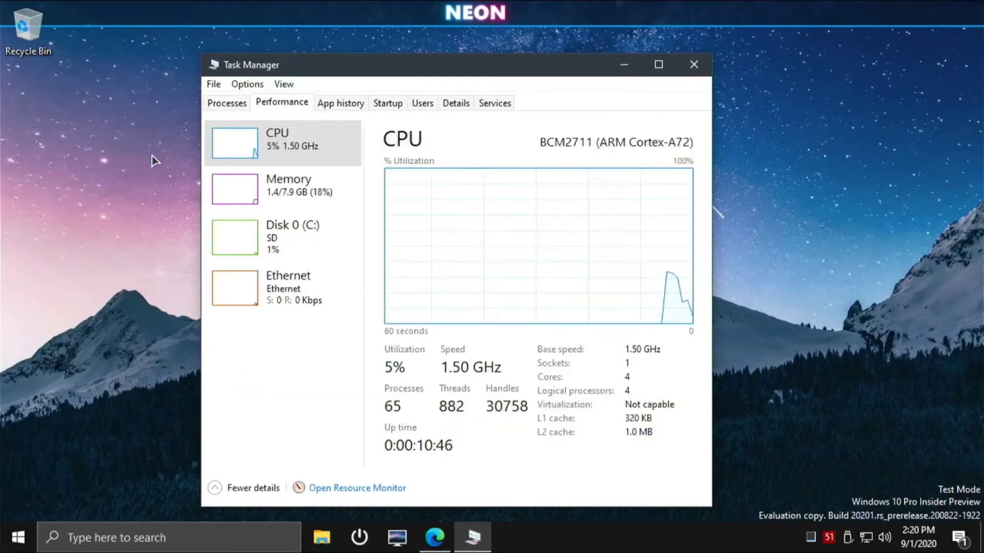
{"action": "left_click", "coordinate": [292, 190]}
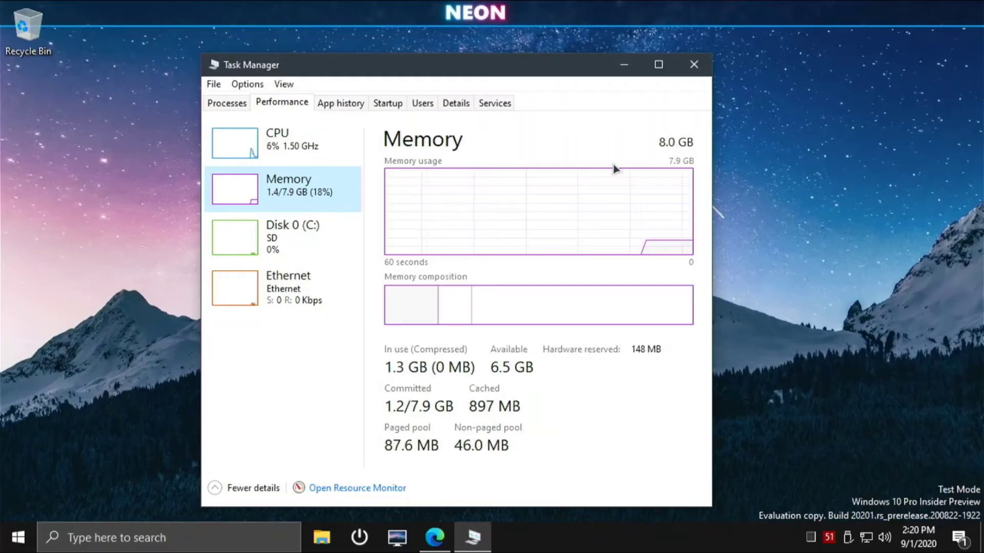
{"action": "left_click", "coordinate": [318, 245]}
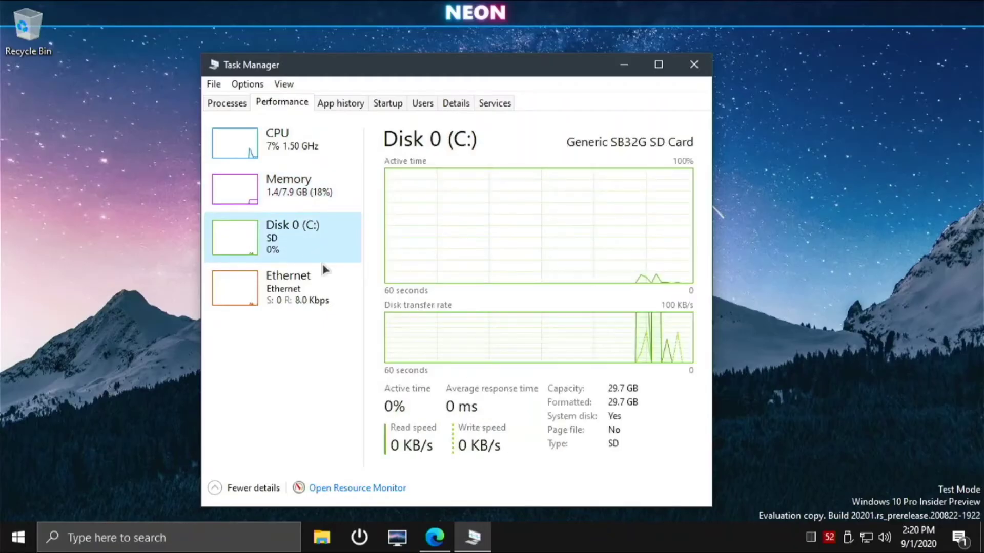
{"action": "left_click", "coordinate": [323, 303]}
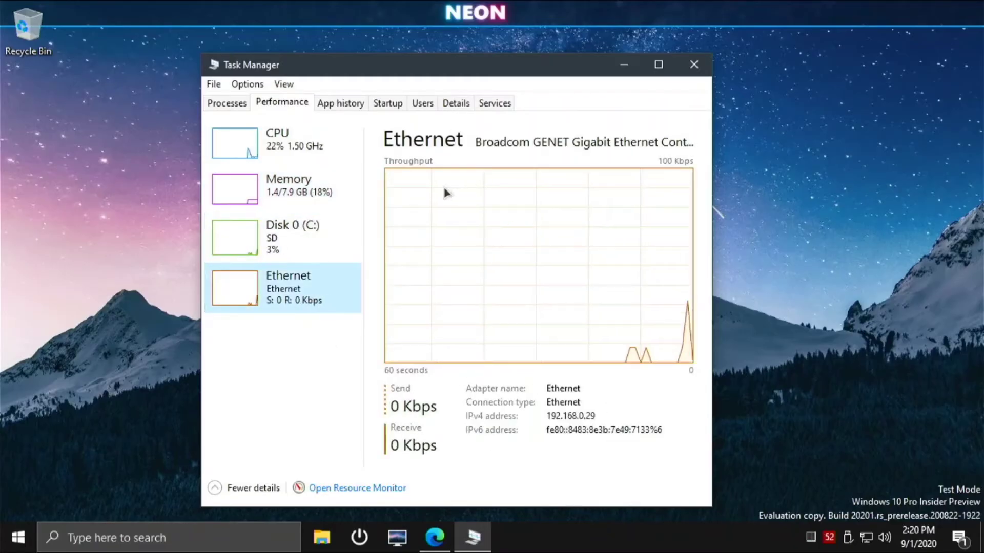
{"action": "left_click", "coordinate": [311, 162]}
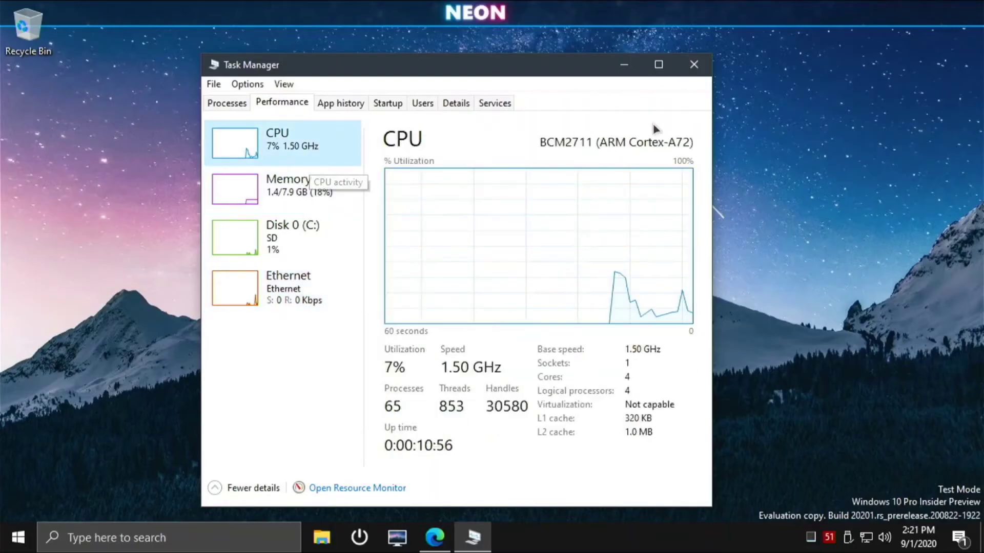
{"action": "left_click", "coordinate": [694, 65]}
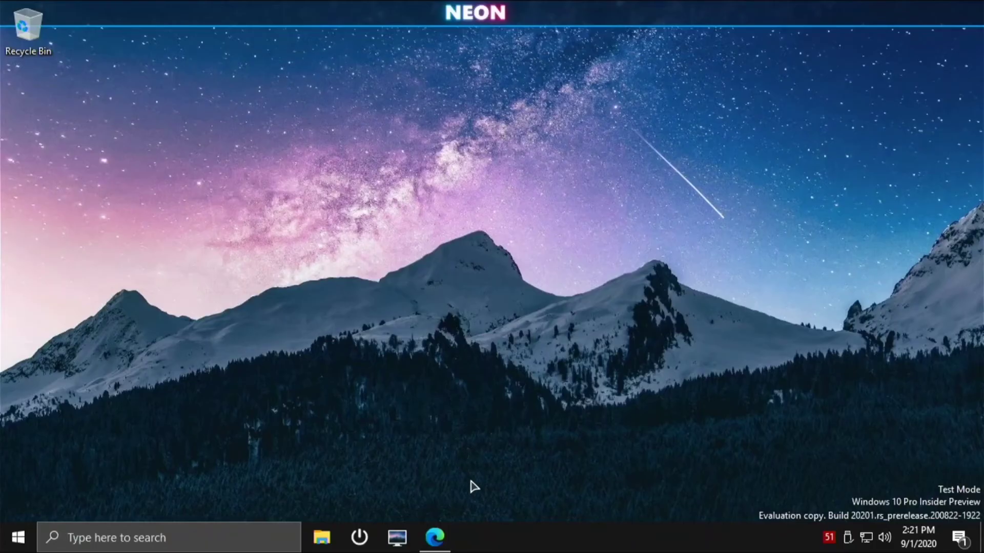
- In Discord in Edge, open the wor-control-panel channel and download the 0.1.1 WoR_CP.exe attachment
{"action": "left_click", "coordinate": [434, 537]}
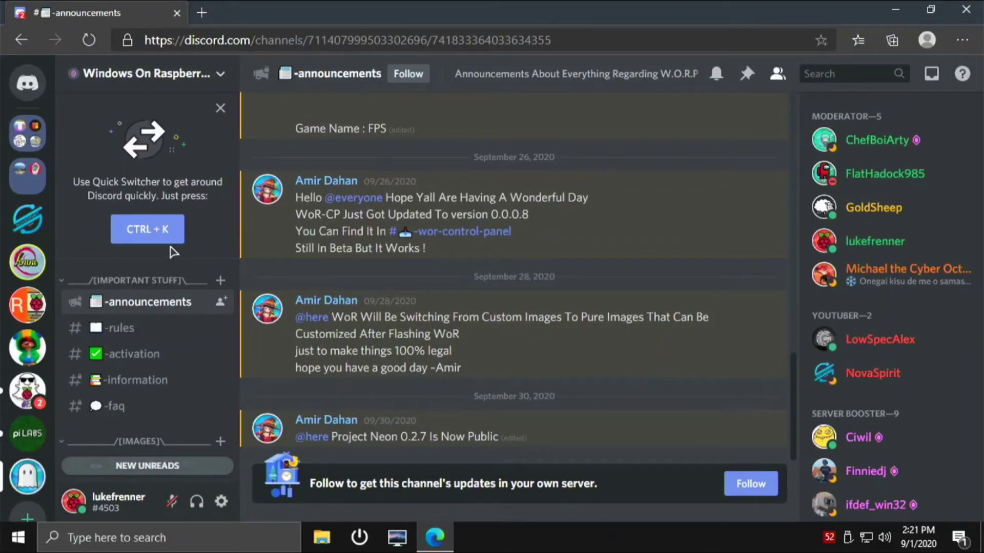
{"action": "scroll", "coordinate": [148, 402], "scroll_direction": "down", "scroll_amount": 3}
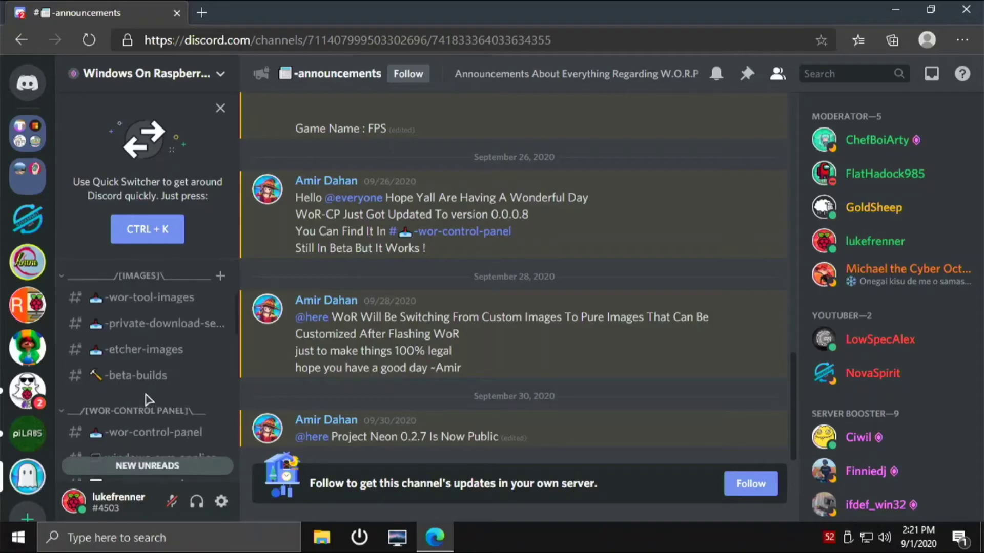
{"action": "scroll", "coordinate": [148, 400], "scroll_direction": "down", "scroll_amount": 2}
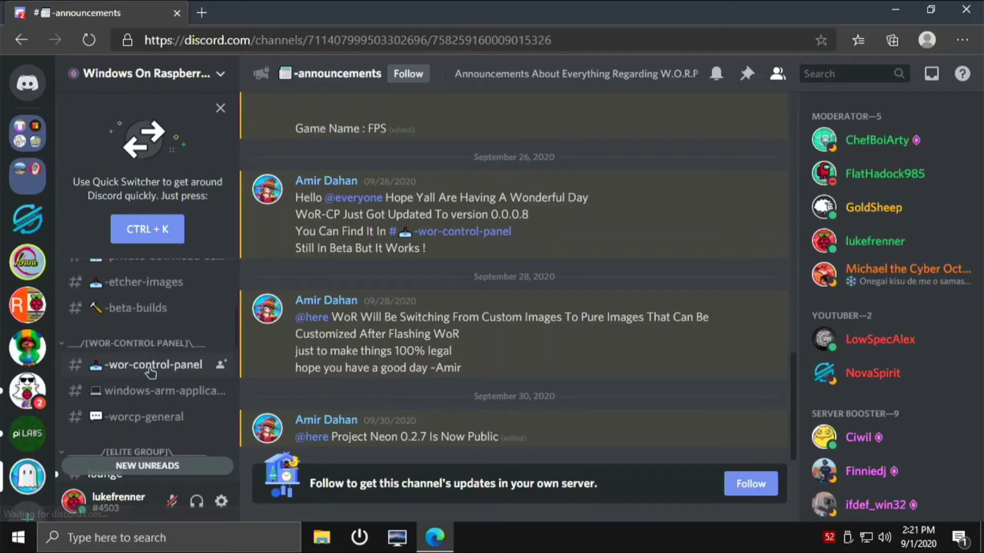
{"action": "left_click", "coordinate": [149, 367]}
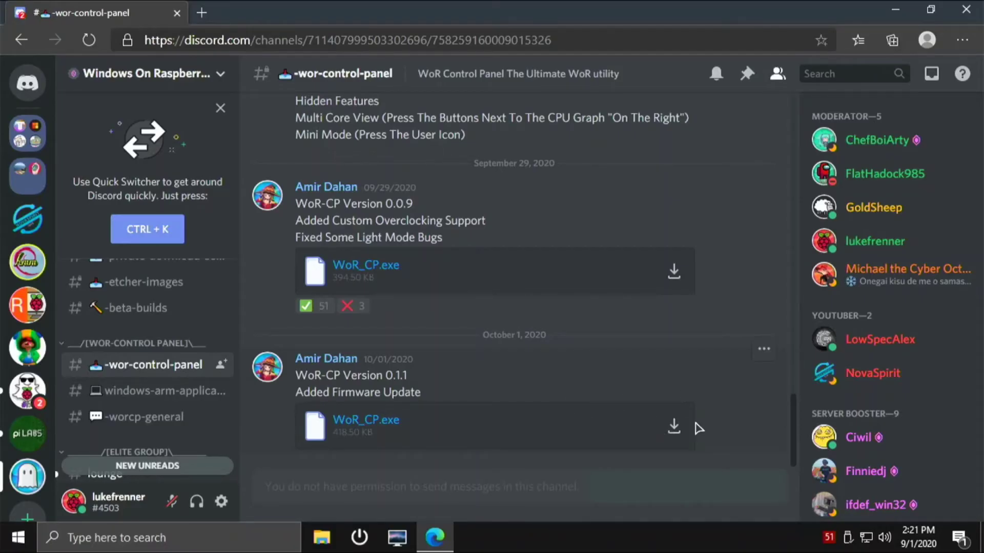
{"action": "left_click", "coordinate": [673, 427]}
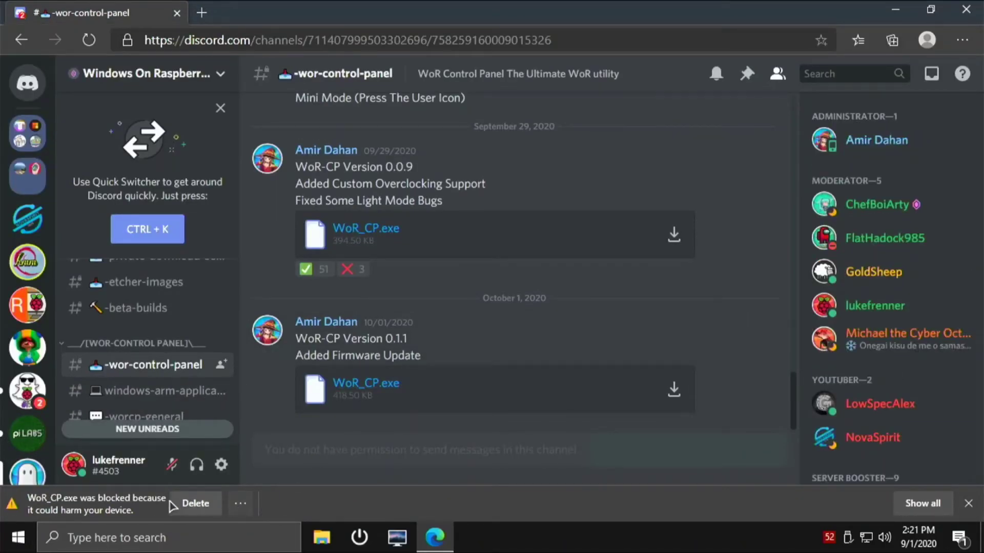
- Keep WoR_CP.exe despite the SmartScreen harm warning, then close Edge
{"action": "left_click", "coordinate": [236, 512]}
{"action": "left_click", "coordinate": [260, 479]}
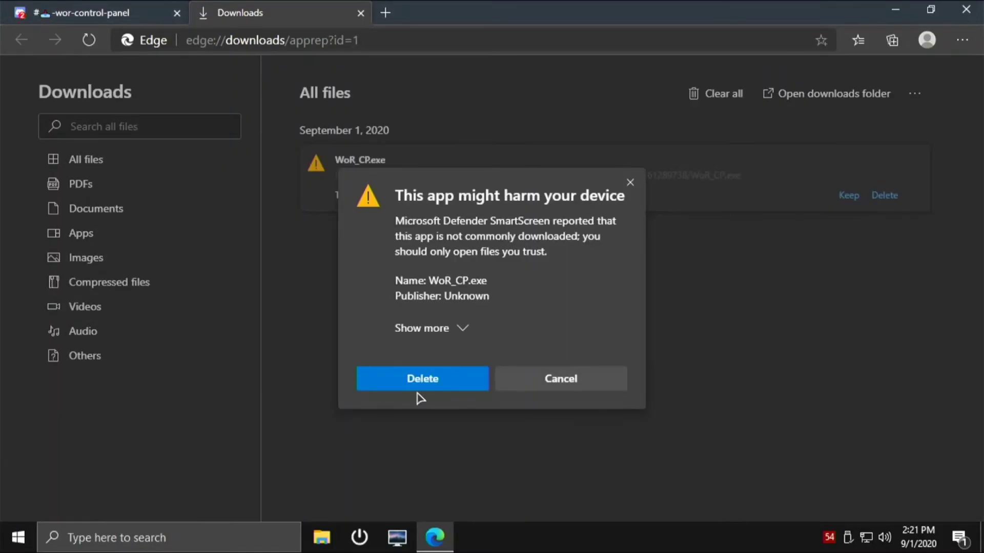
{"action": "left_click", "coordinate": [454, 328]}
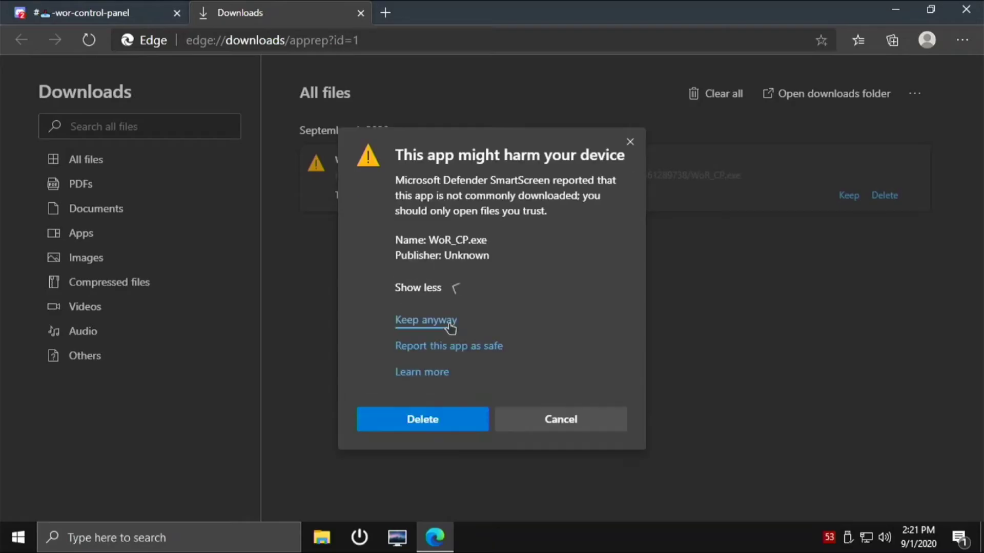
{"action": "left_click", "coordinate": [438, 322]}
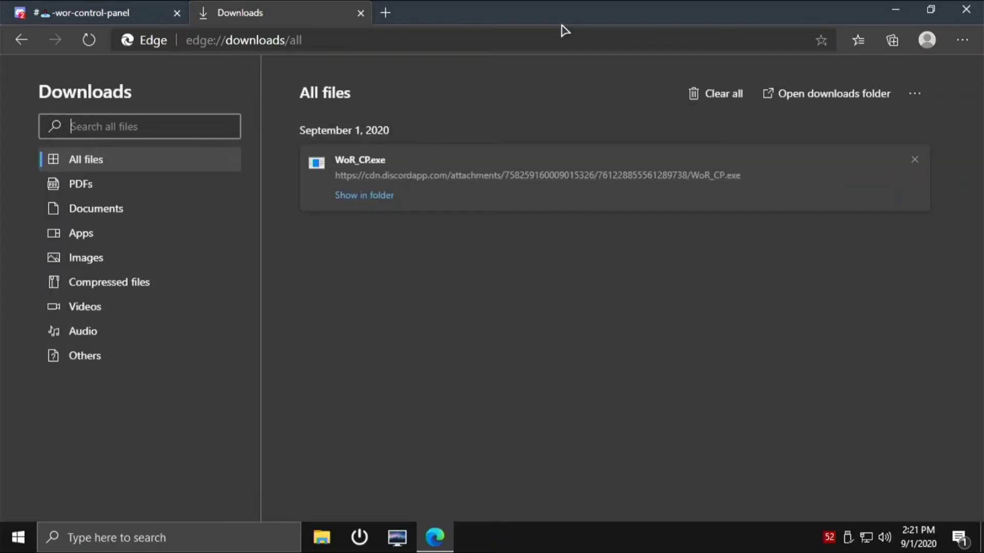
{"action": "left_click", "coordinate": [966, 9]}
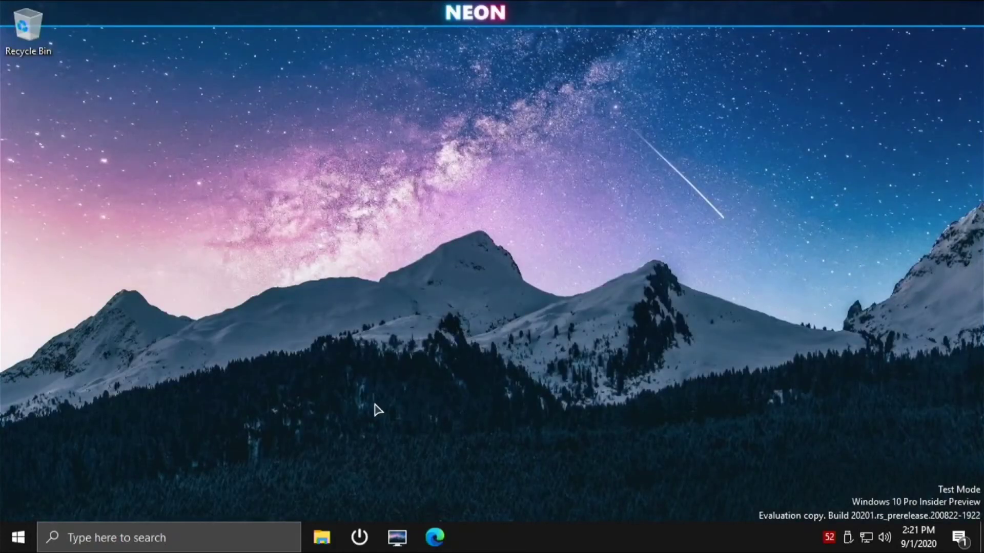
- Launch WoR_CP.exe from the Downloads folder, allowing it past the unverified-publisher security warning
{"action": "key", "text": "super+e"}
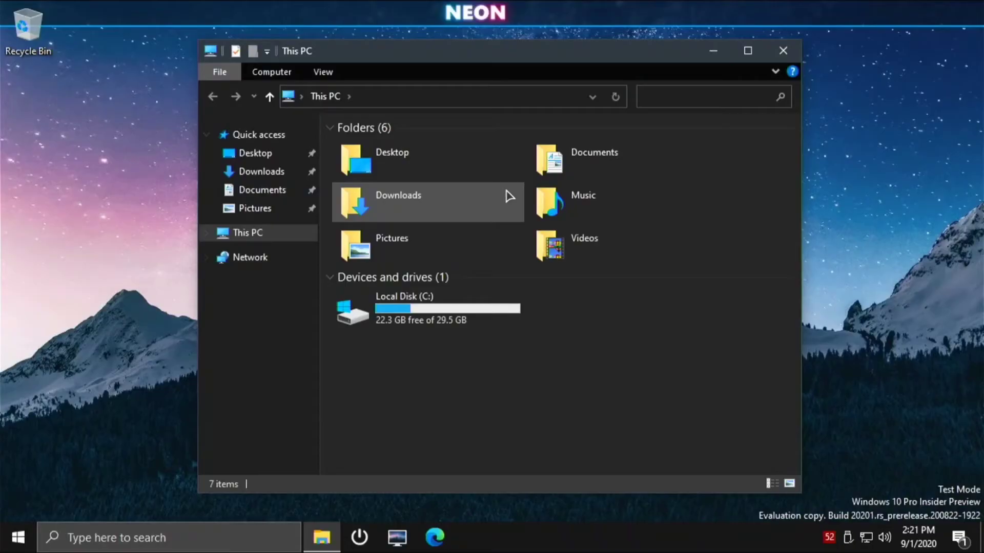
{"action": "double_click", "coordinate": [401, 218]}
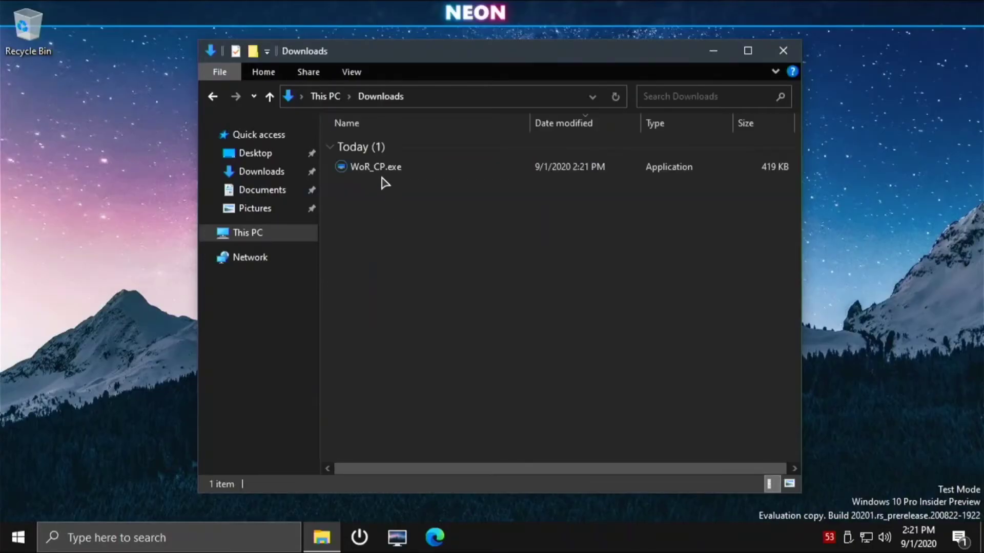
{"action": "double_click", "coordinate": [384, 173]}
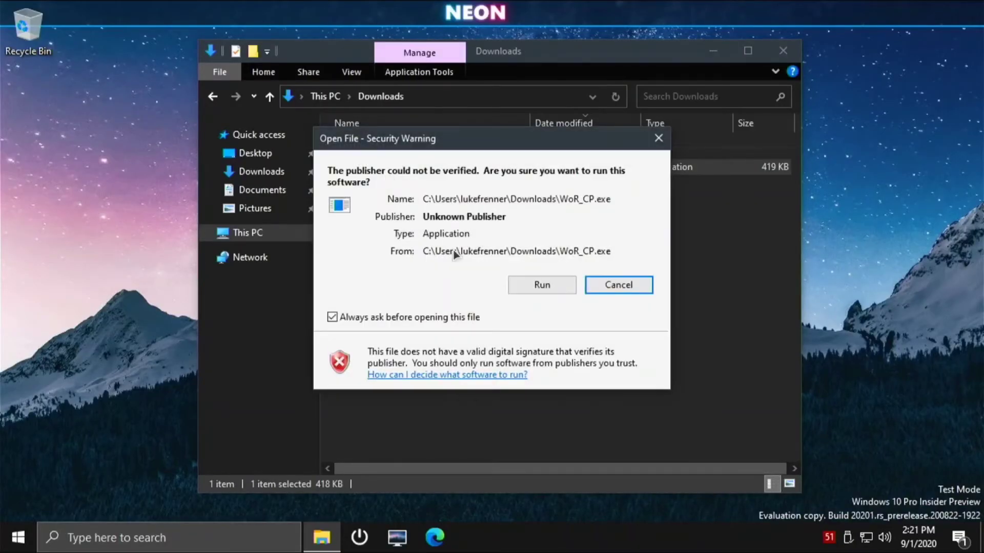
{"action": "left_click", "coordinate": [543, 286]}
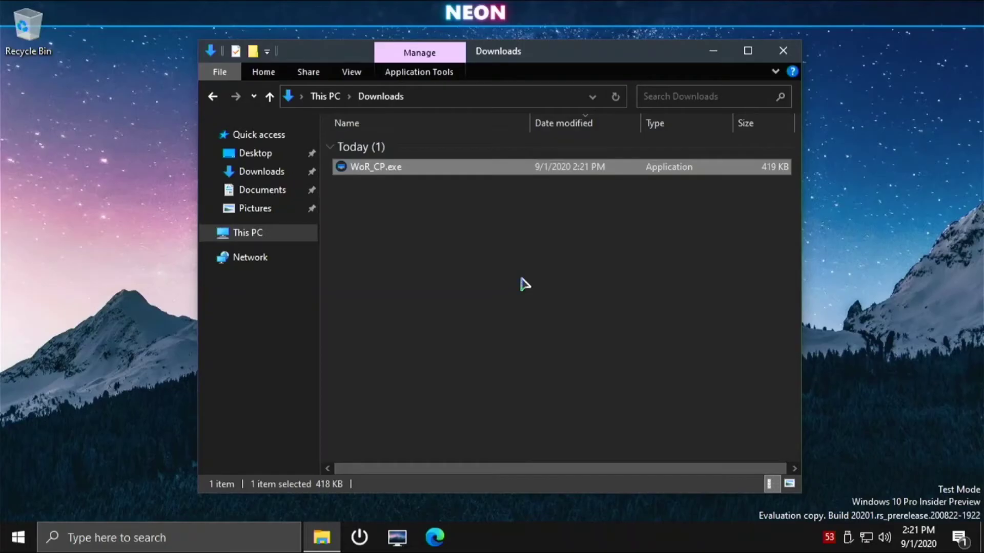